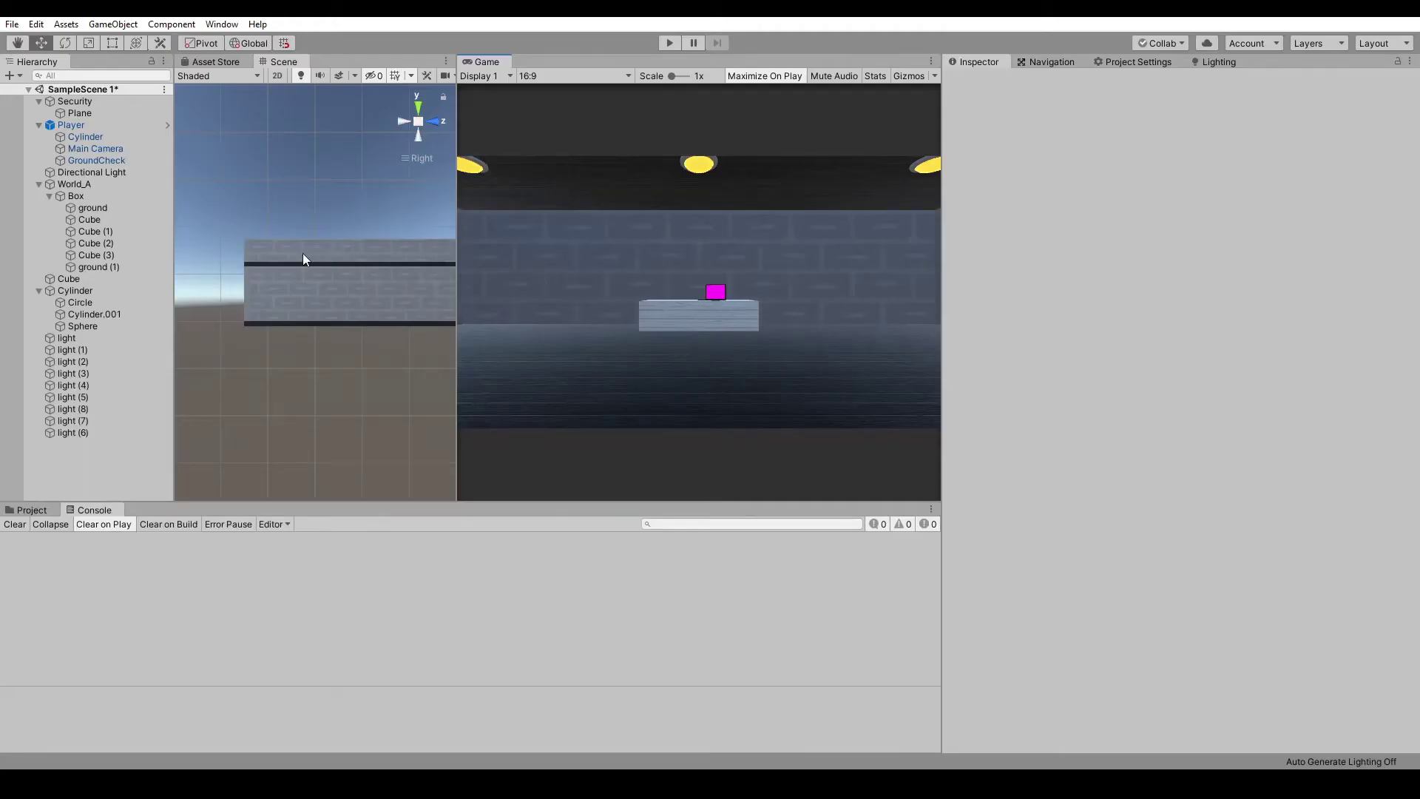
# Step: Run SampleScene in play mode to test it
pyautogui.click(670, 44)
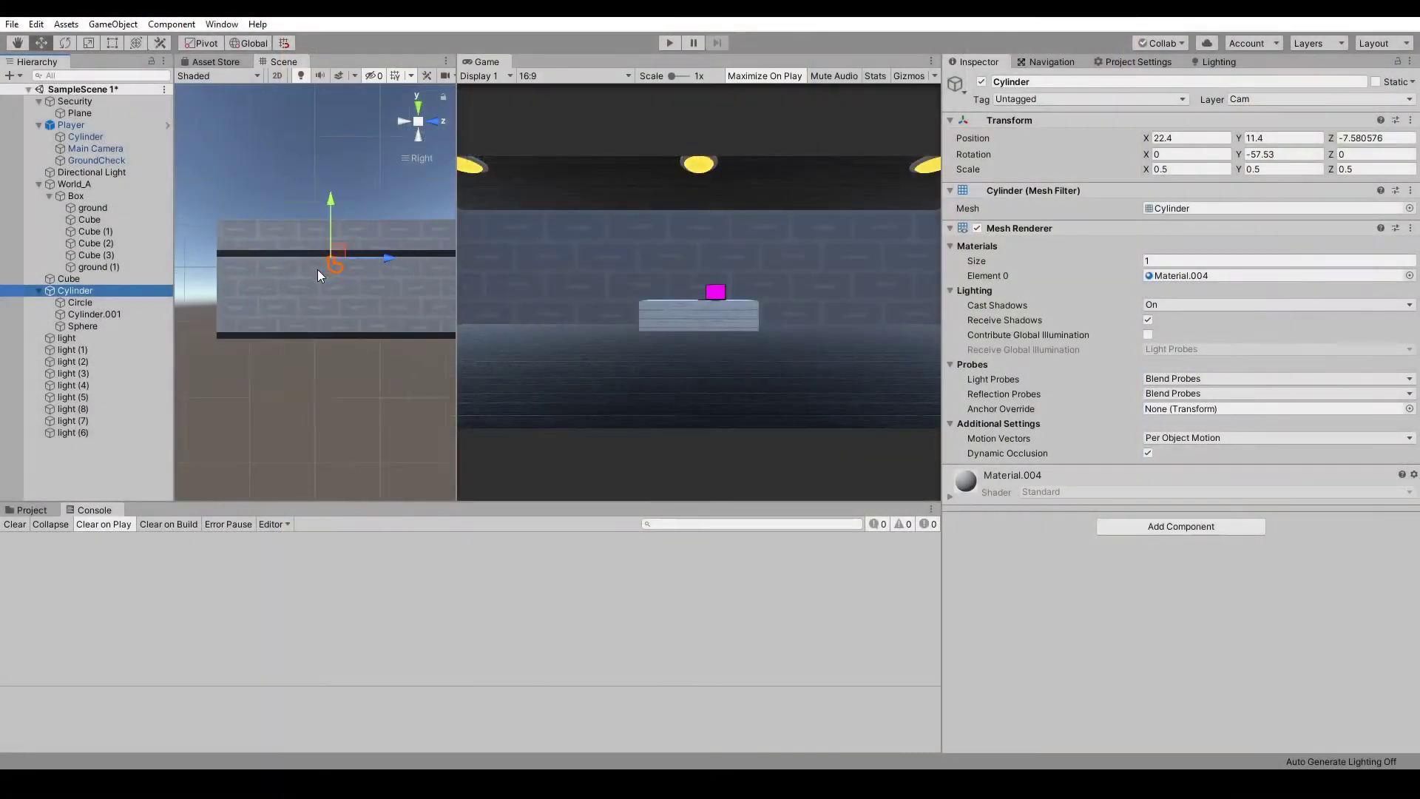
# Step: Add a child Camera under Cylinder and keep Cylinder on the Cam layer
pyautogui.moveTo(317, 269); pyautogui.dragTo(393, 317, button='right')
pyautogui.moveTo(393, 317); pyautogui.dragTo(340, 210, button='middle')
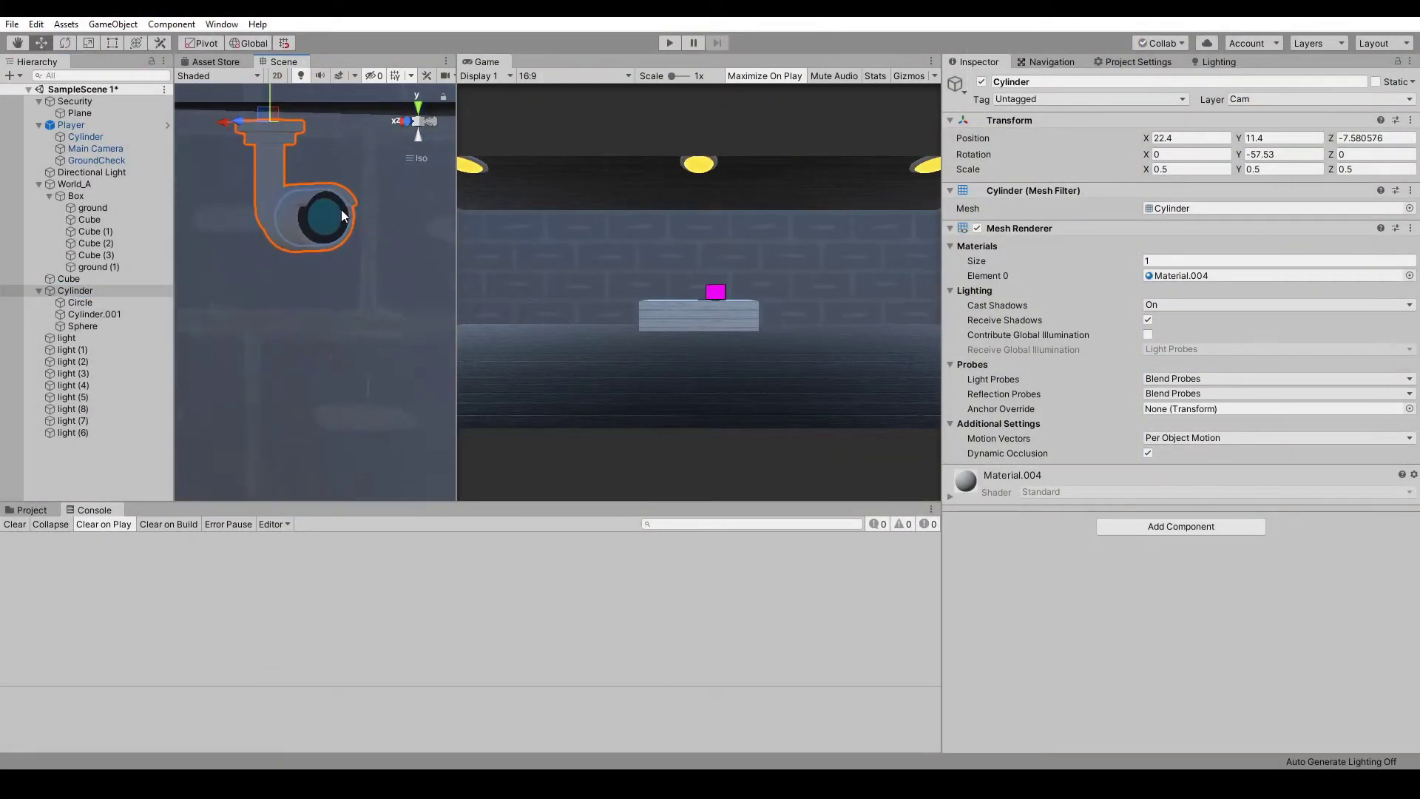
pyautogui.rightClick(79, 291)
pyautogui.click(161, 564)
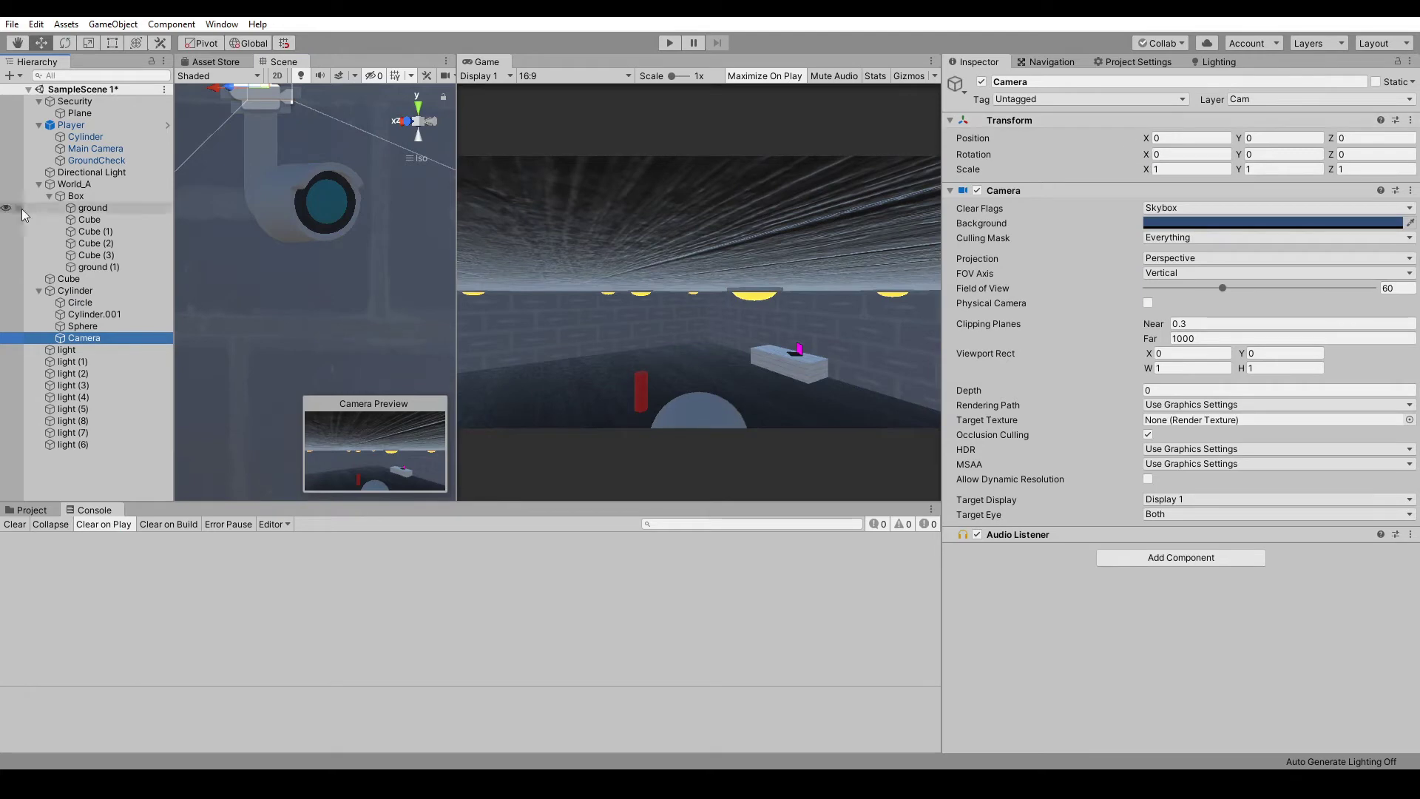
pyautogui.click(75, 290)
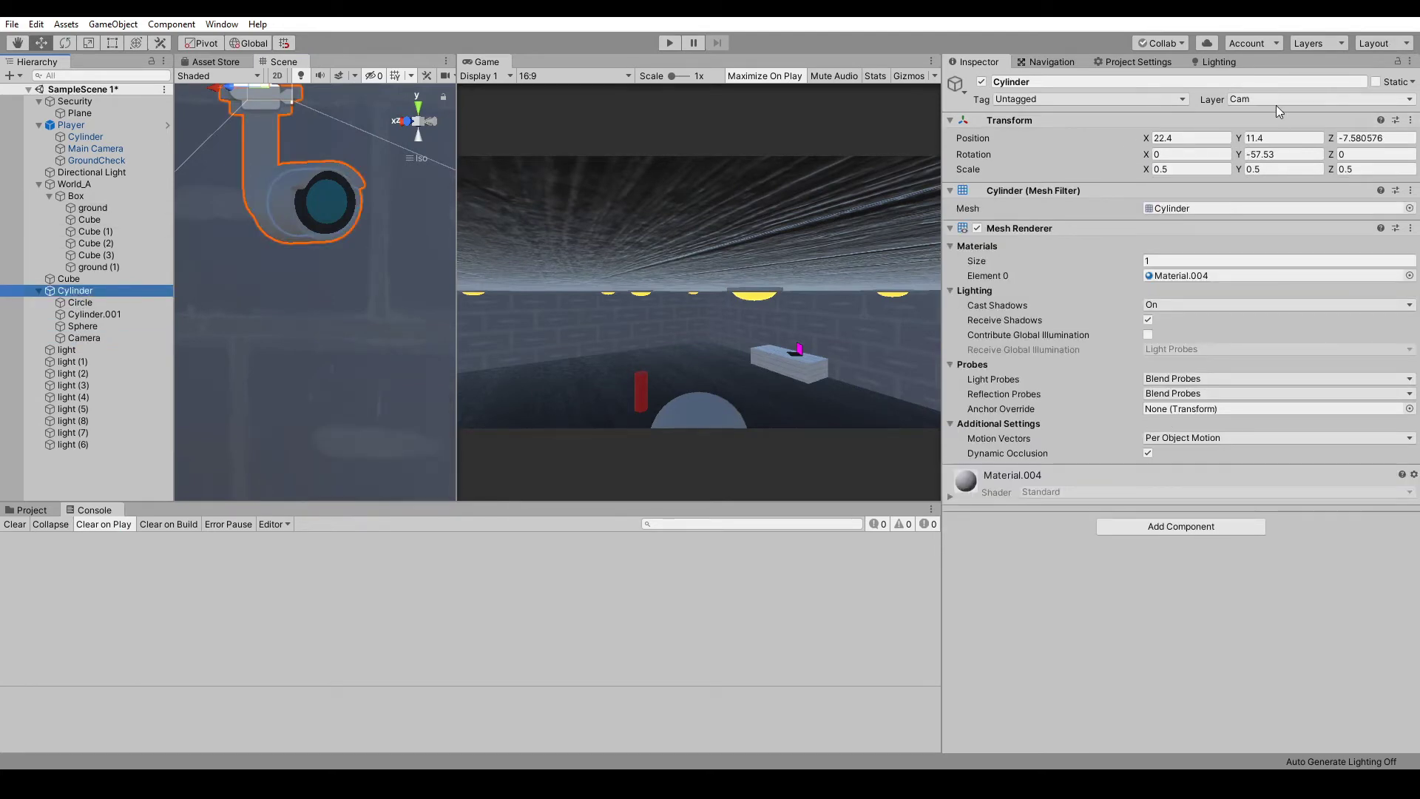
pyautogui.click(1279, 99)
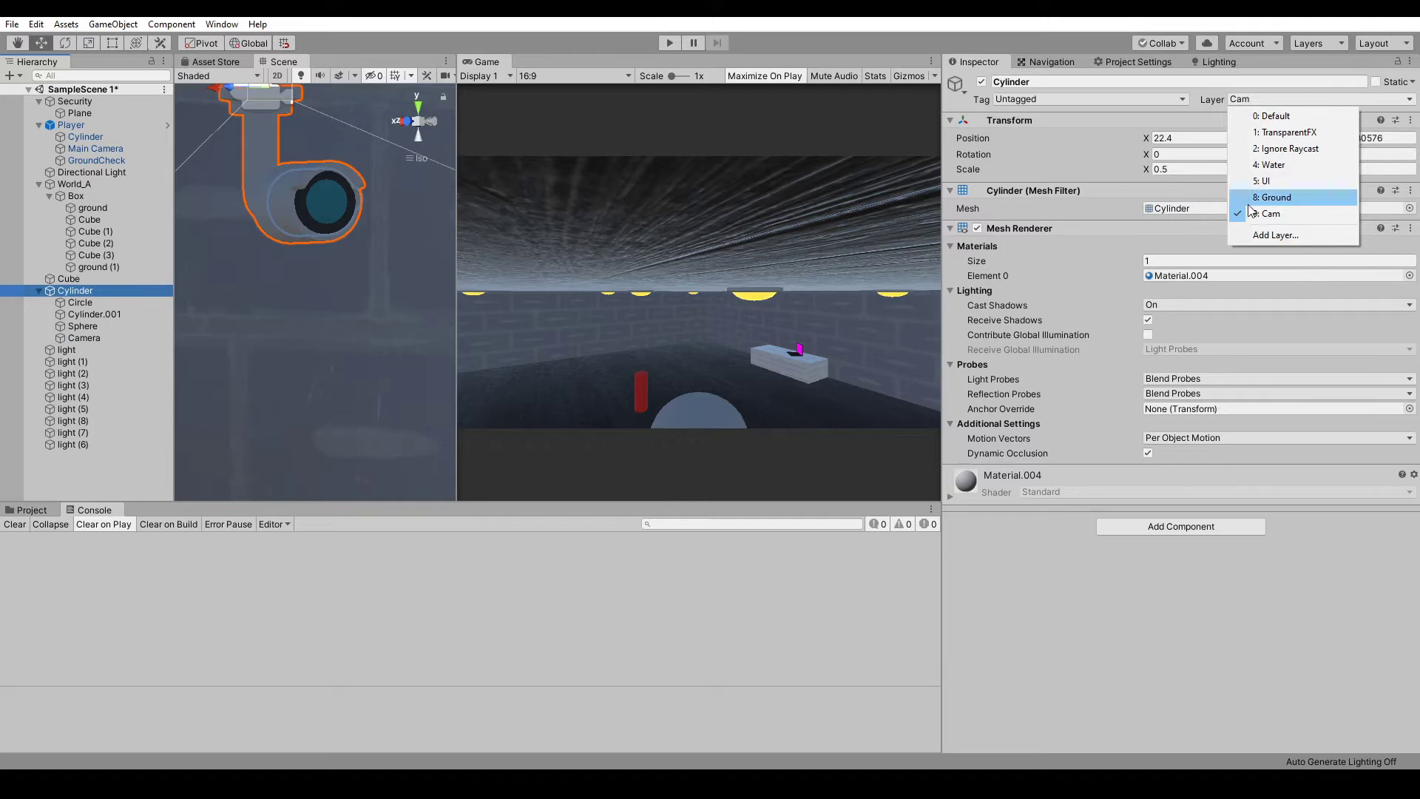
pyautogui.click(91, 342)
# Step: Exclude the Cam layer from the new Camera's culling mask and tilt it to X rotation 20.95
pyautogui.doubleClick(94, 339)
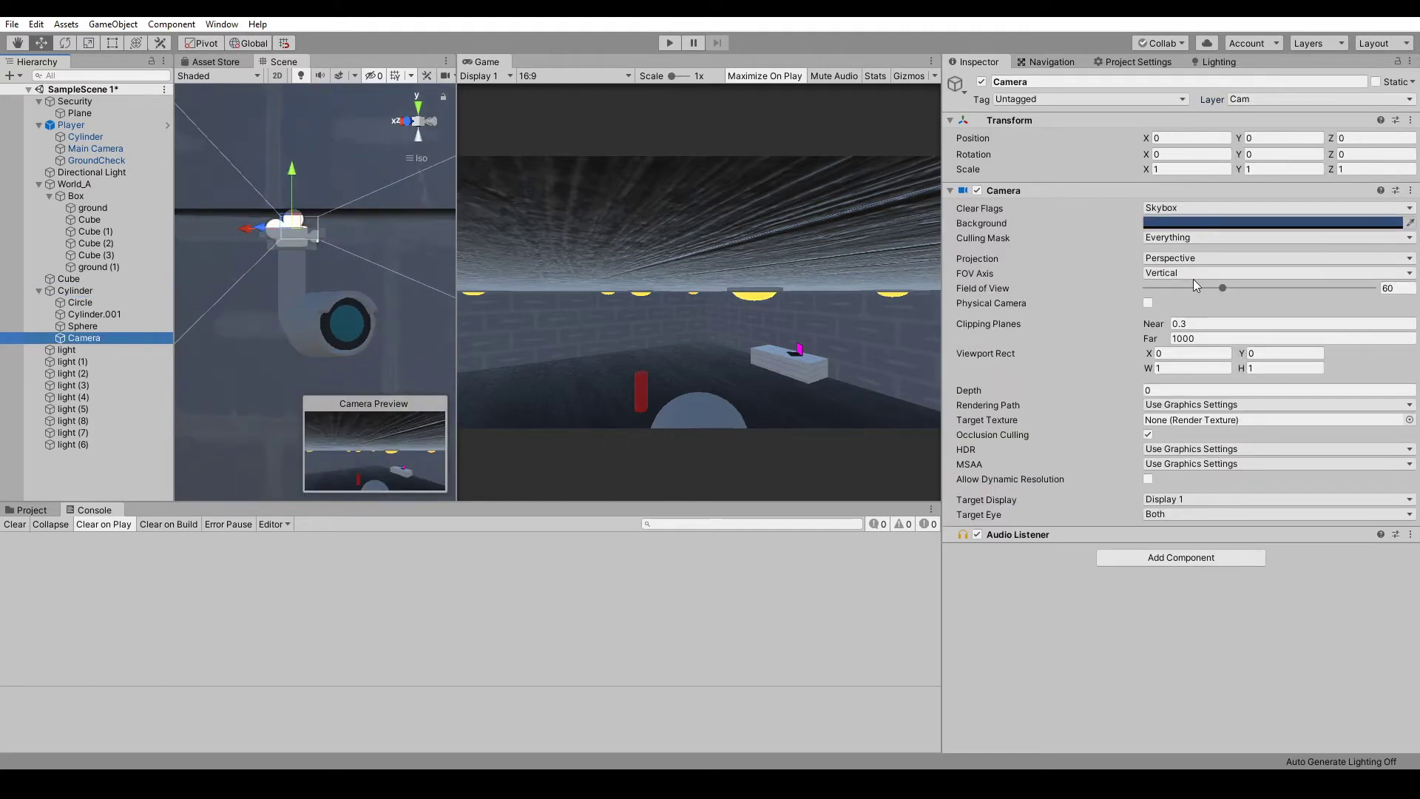
pyautogui.click(1169, 241)
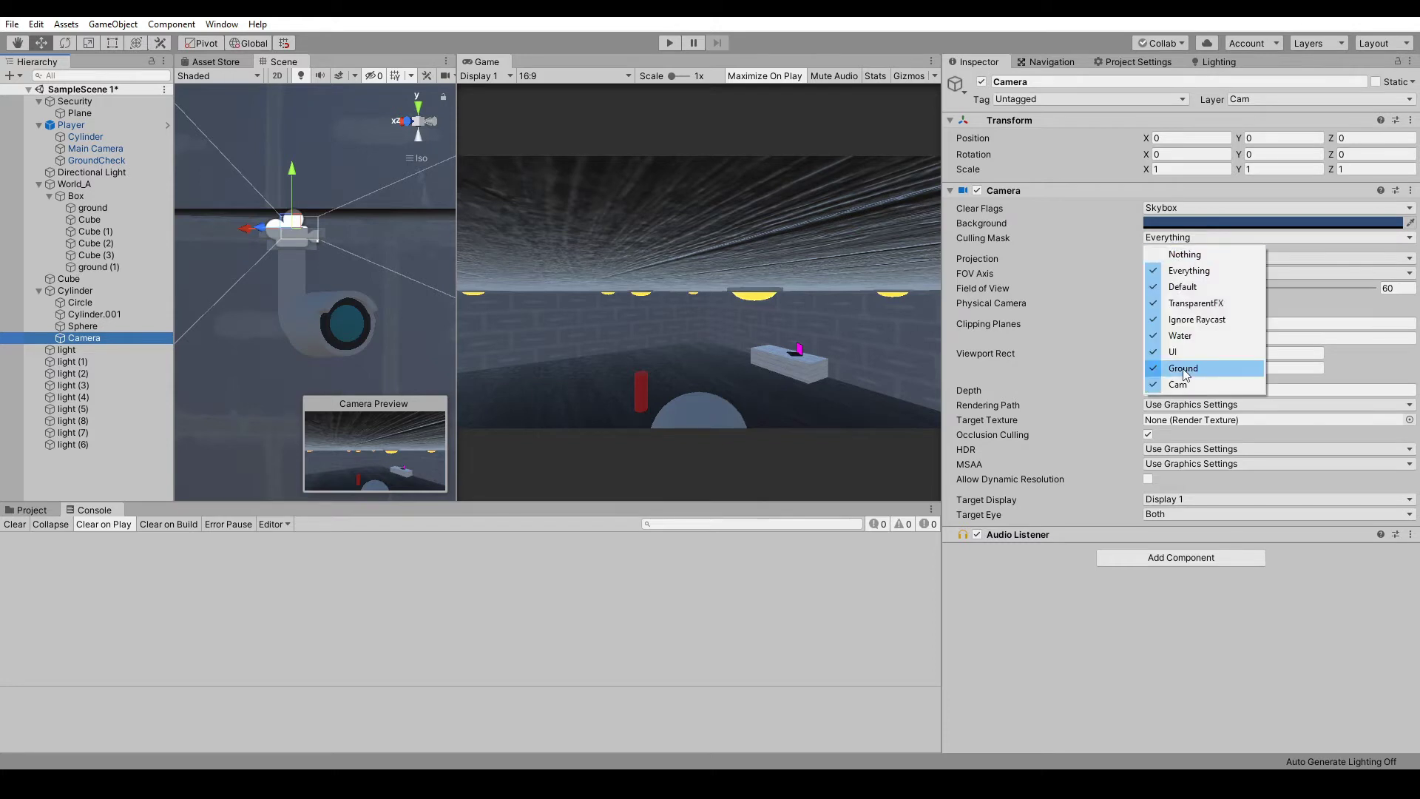
pyautogui.click(1177, 384)
pyautogui.click(1191, 169)
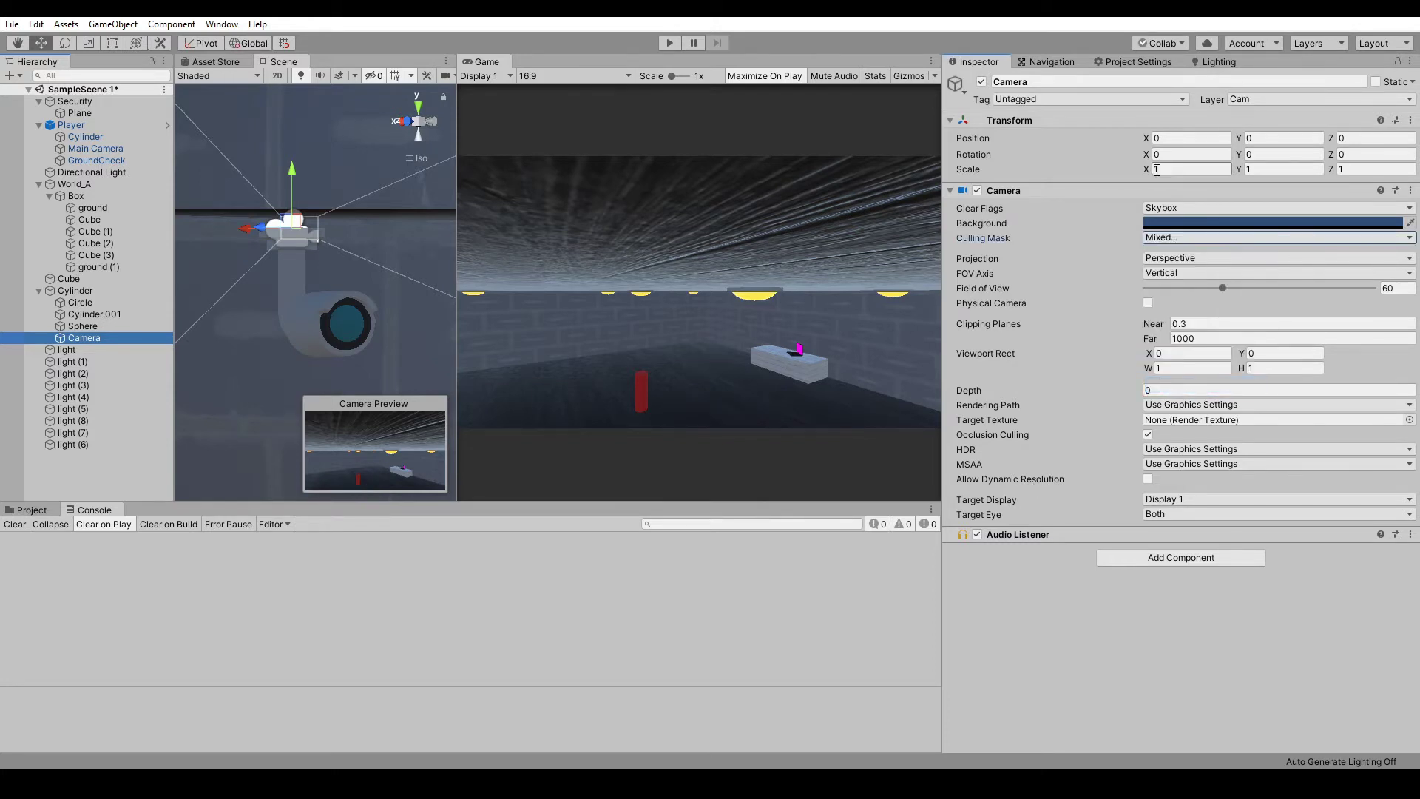
pyautogui.moveTo(1144, 154); pyautogui.dragTo(1205, 155)
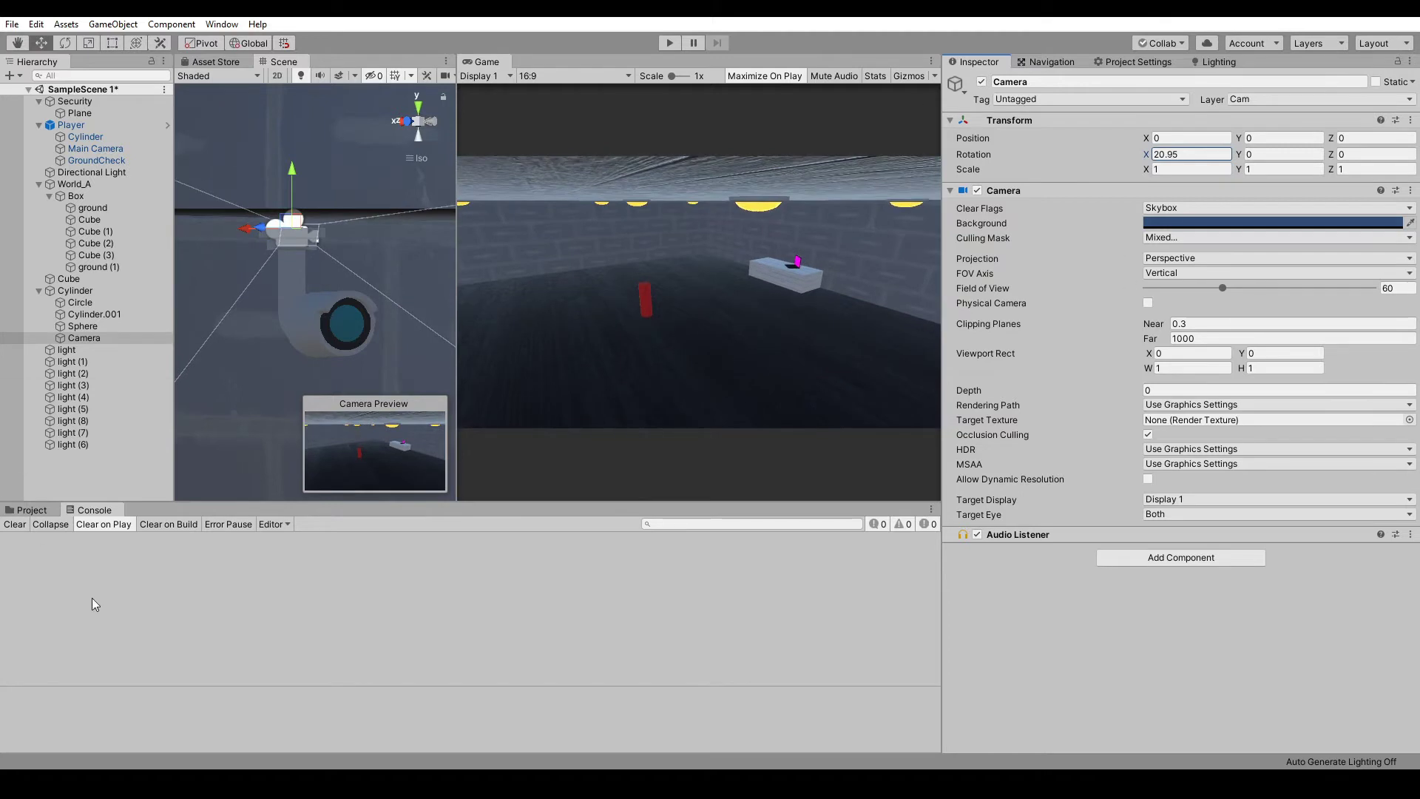
# Step: Create a Render Texture asset named 'Security Footage' in Assets
pyautogui.click(39, 511)
pyautogui.rightClick(726, 703)
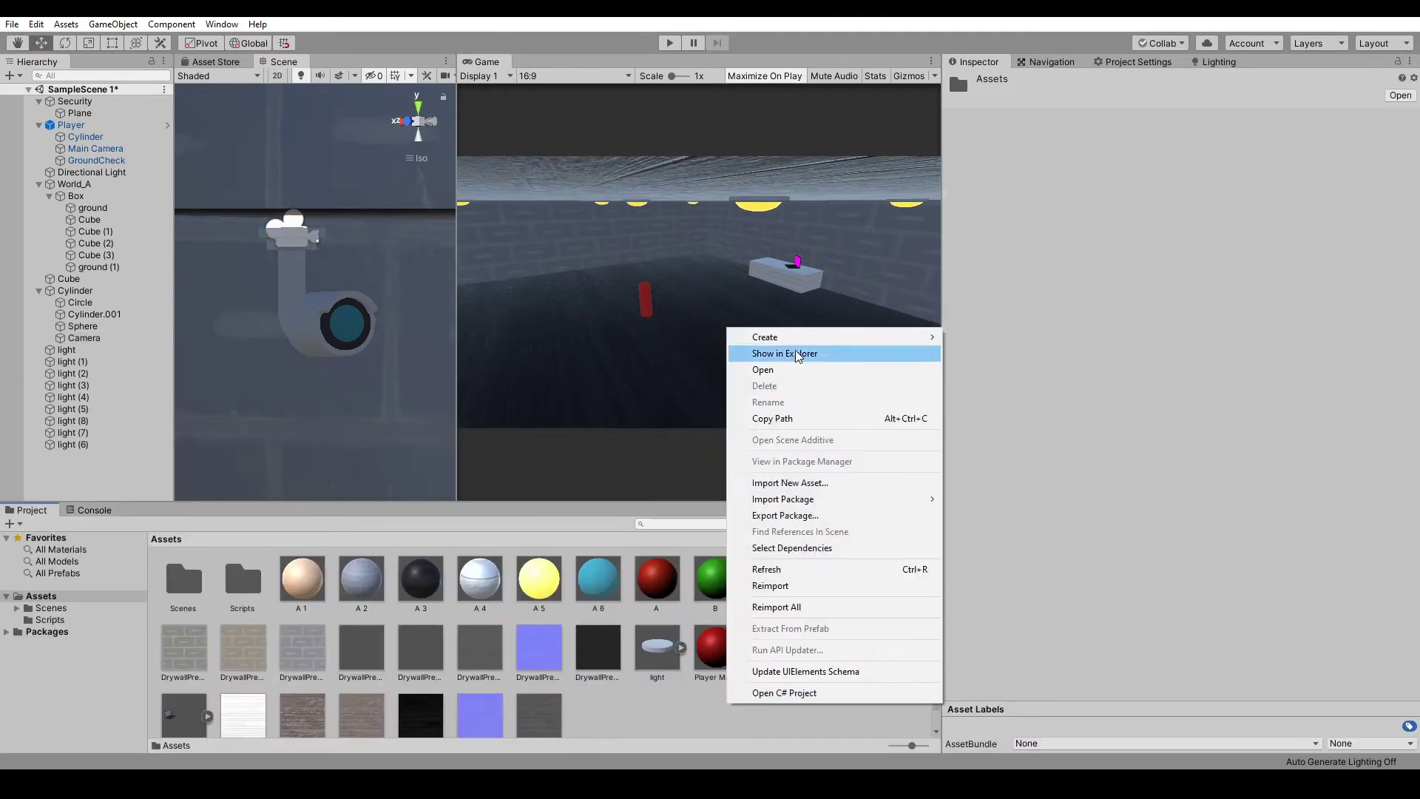
pyautogui.moveTo(791, 336)
pyautogui.click(993, 460)
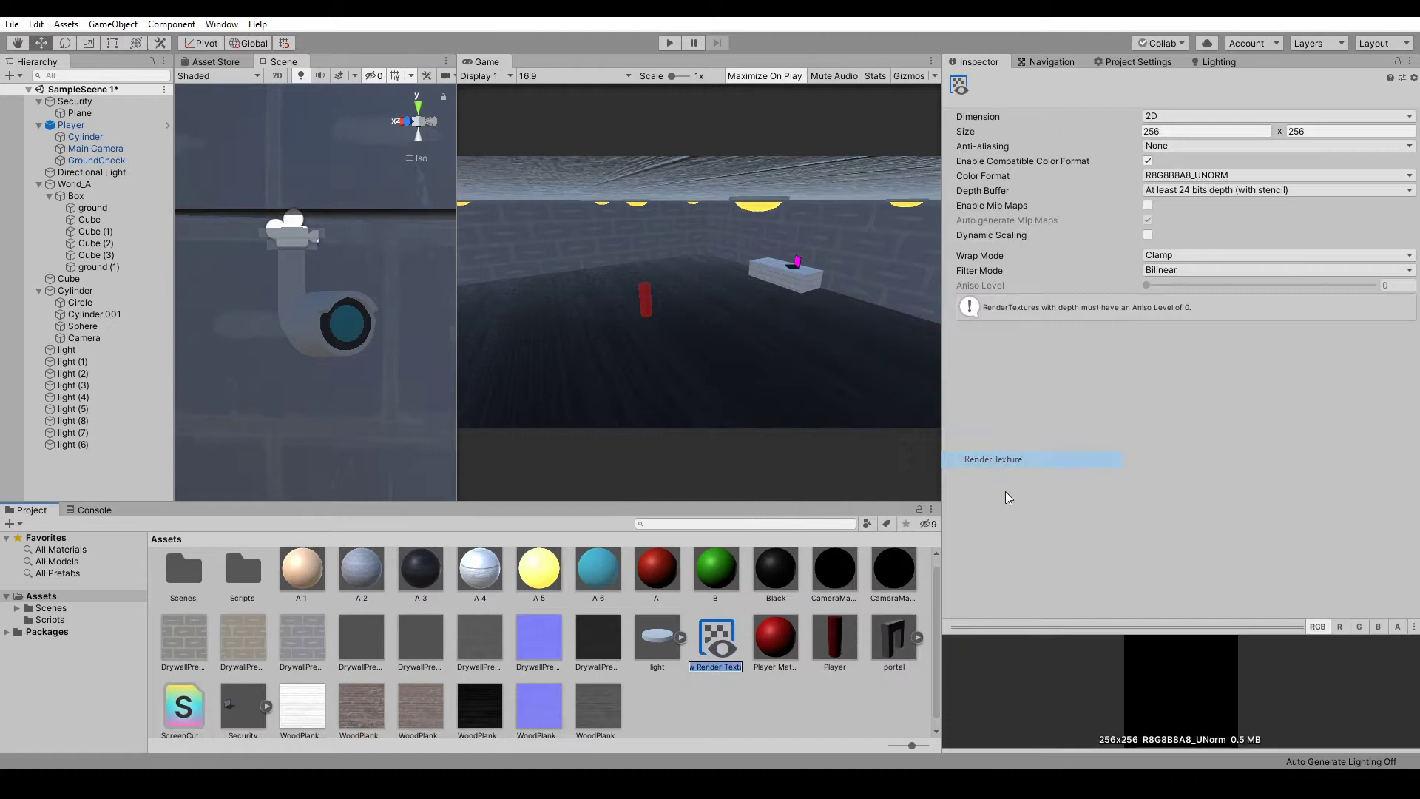
pyautogui.write('C')
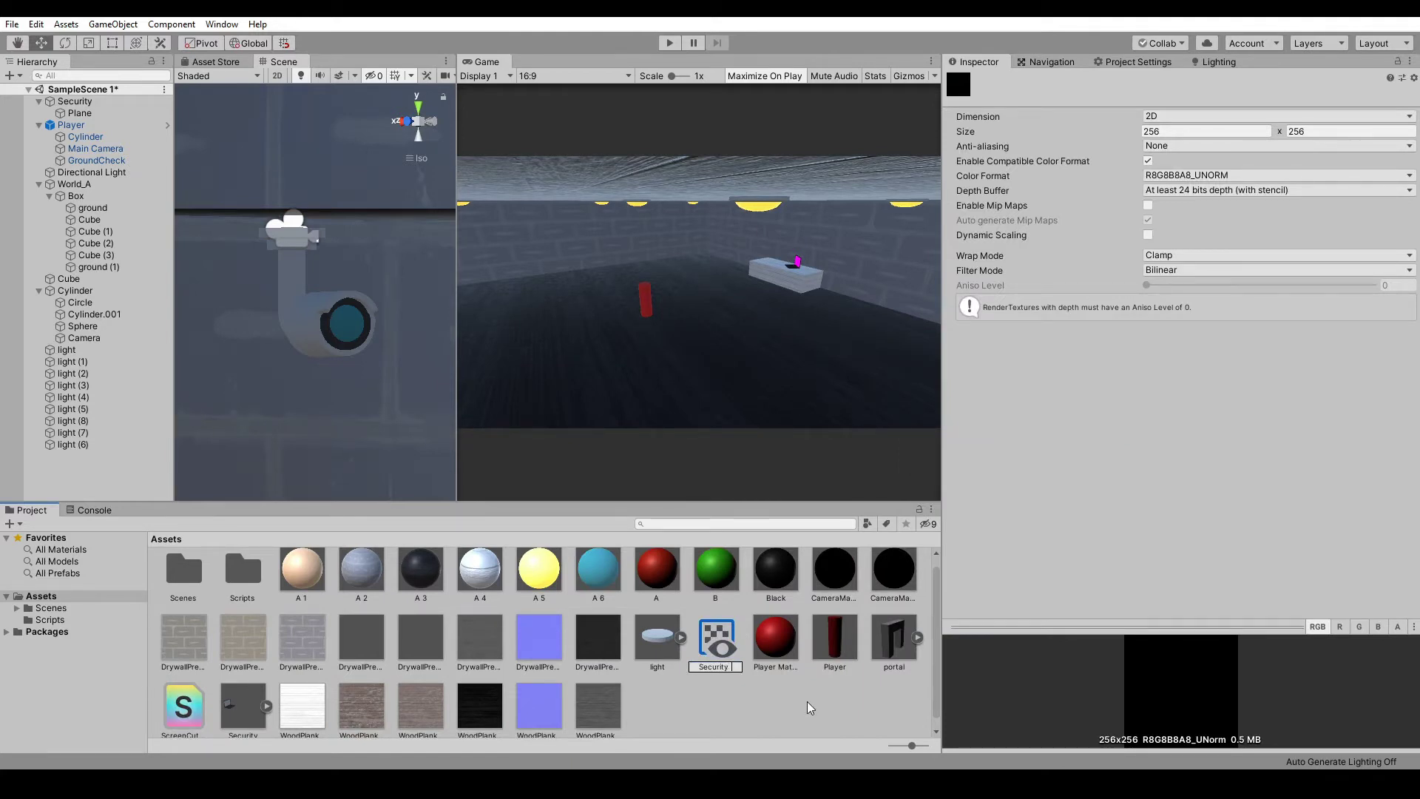
pyautogui.write('ecurity Footage')
pyautogui.press('Return')
# Step: Size the texture 1920×1080 and make it the security Camera's Target Texture
pyautogui.click(1168, 132)
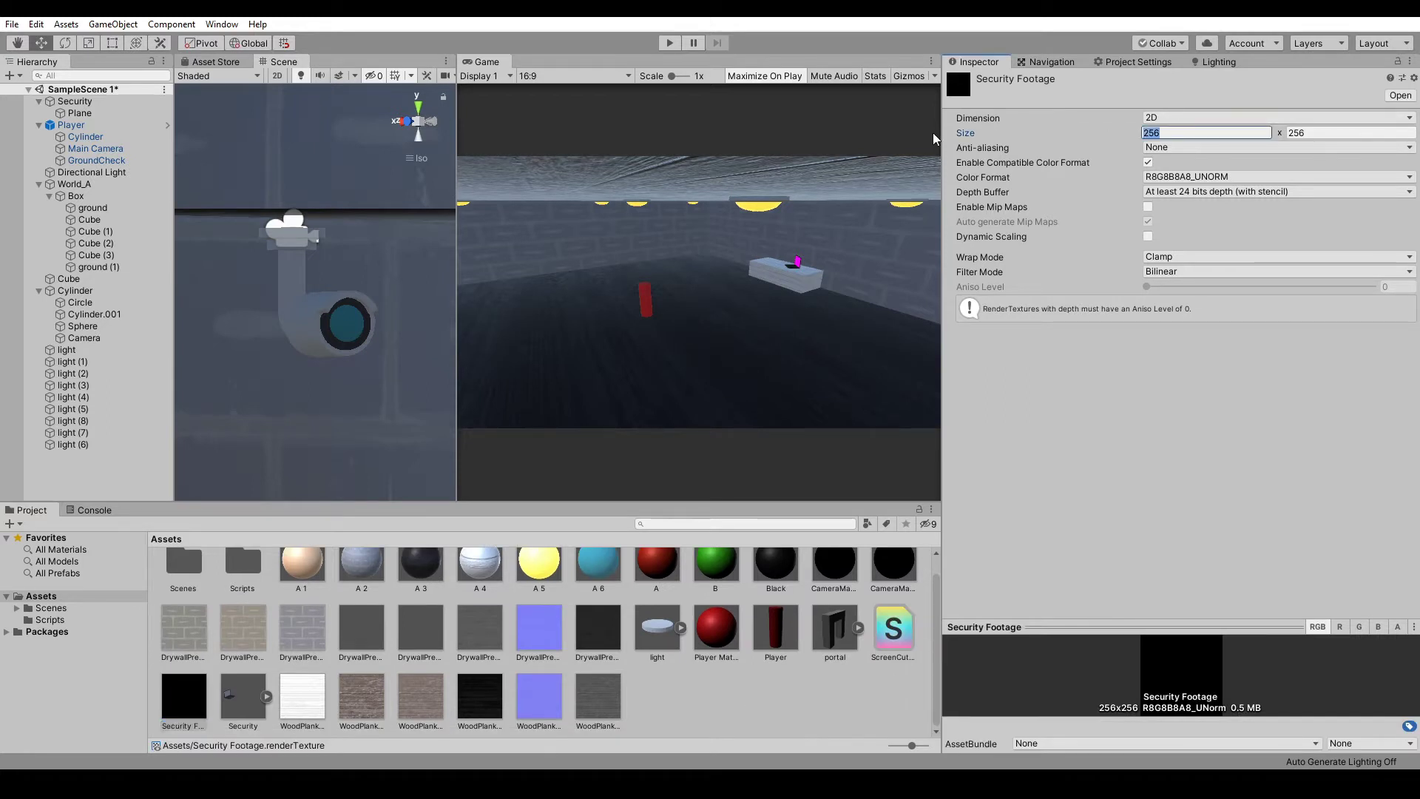
pyautogui.write('1920')
pyautogui.press('Tab')
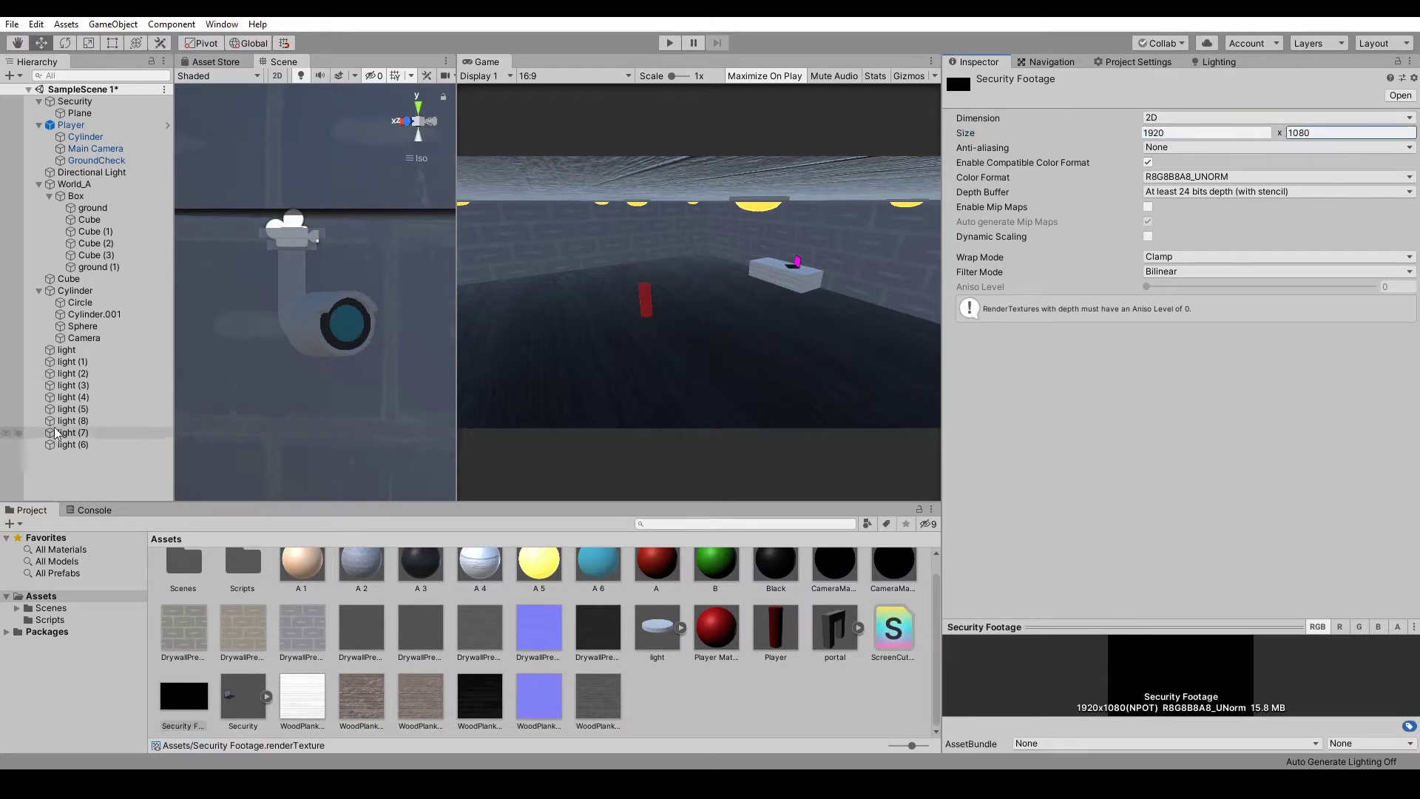
pyautogui.click(84, 338)
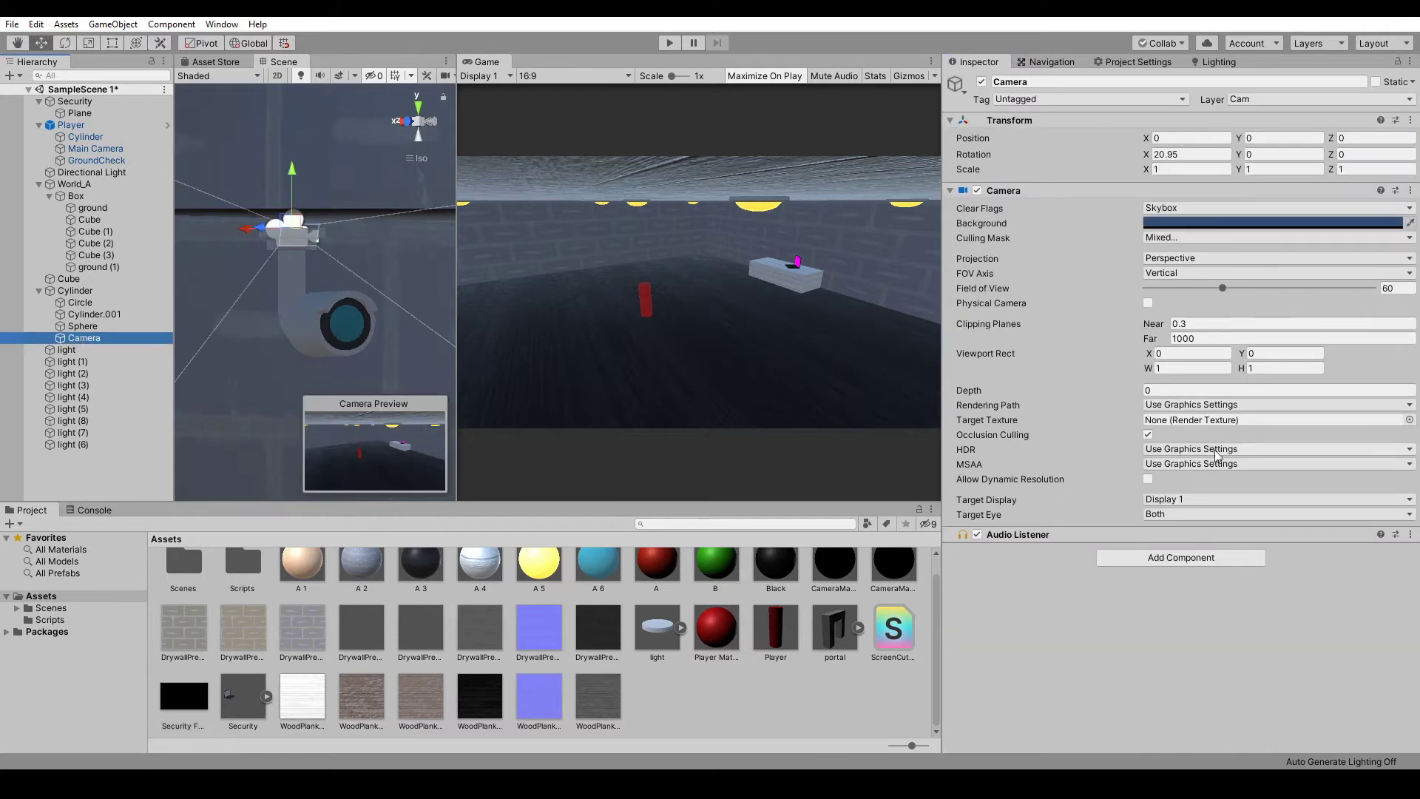
pyautogui.click(1408, 419)
pyautogui.doubleClick(226, 180)
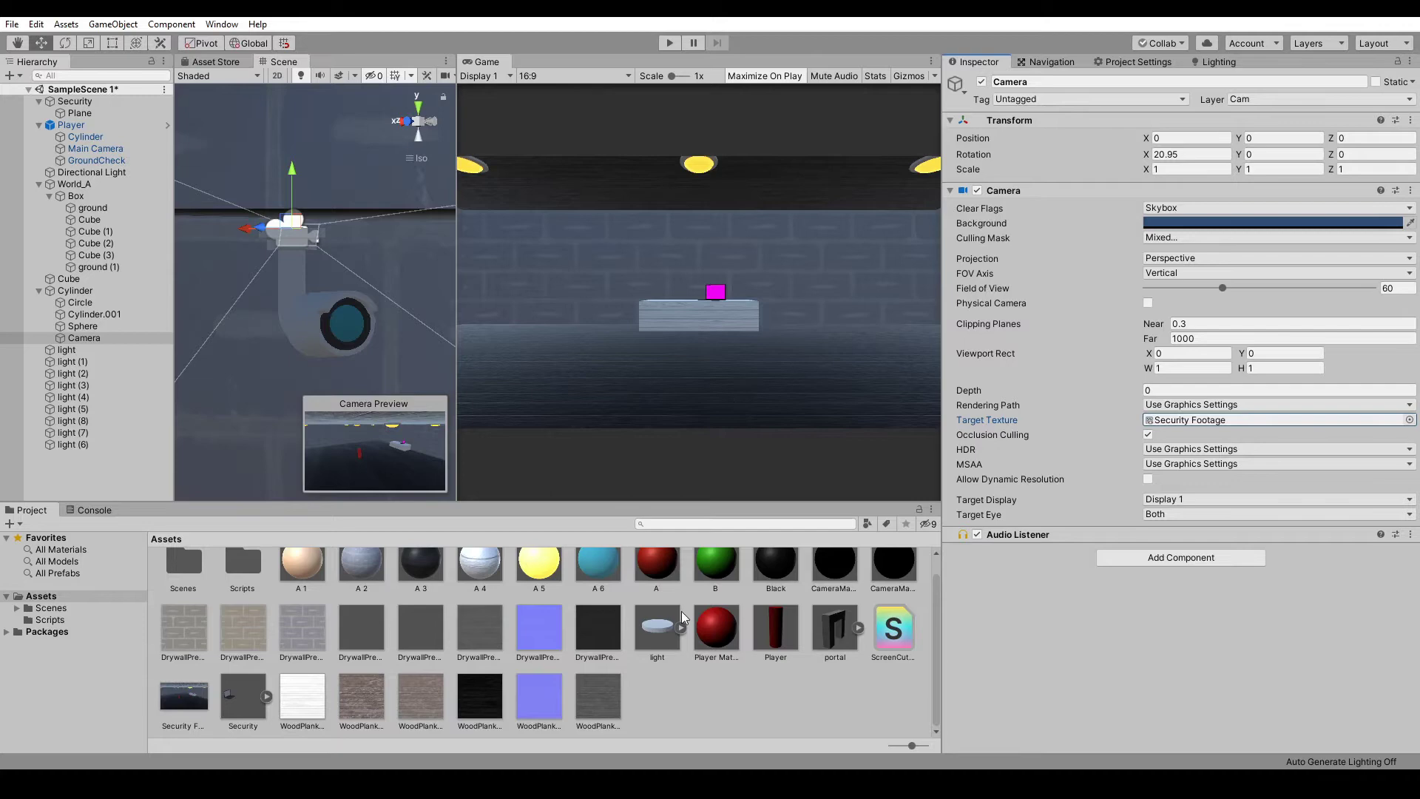
# Step: Create a new material using the Security Footage texture as albedo and emission, with Emission enabled
pyautogui.rightClick(705, 722)
pyautogui.moveTo(743, 347)
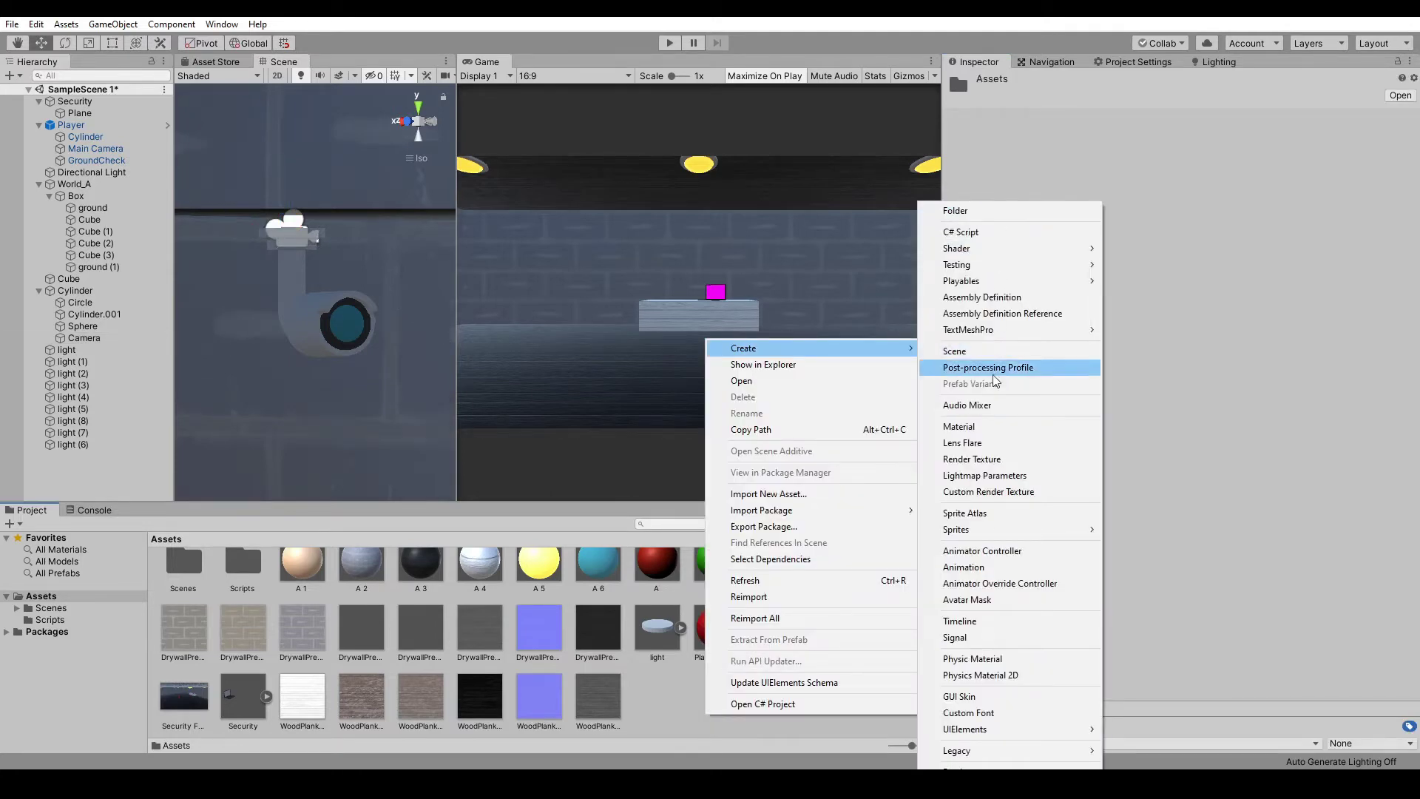
pyautogui.click(962, 426)
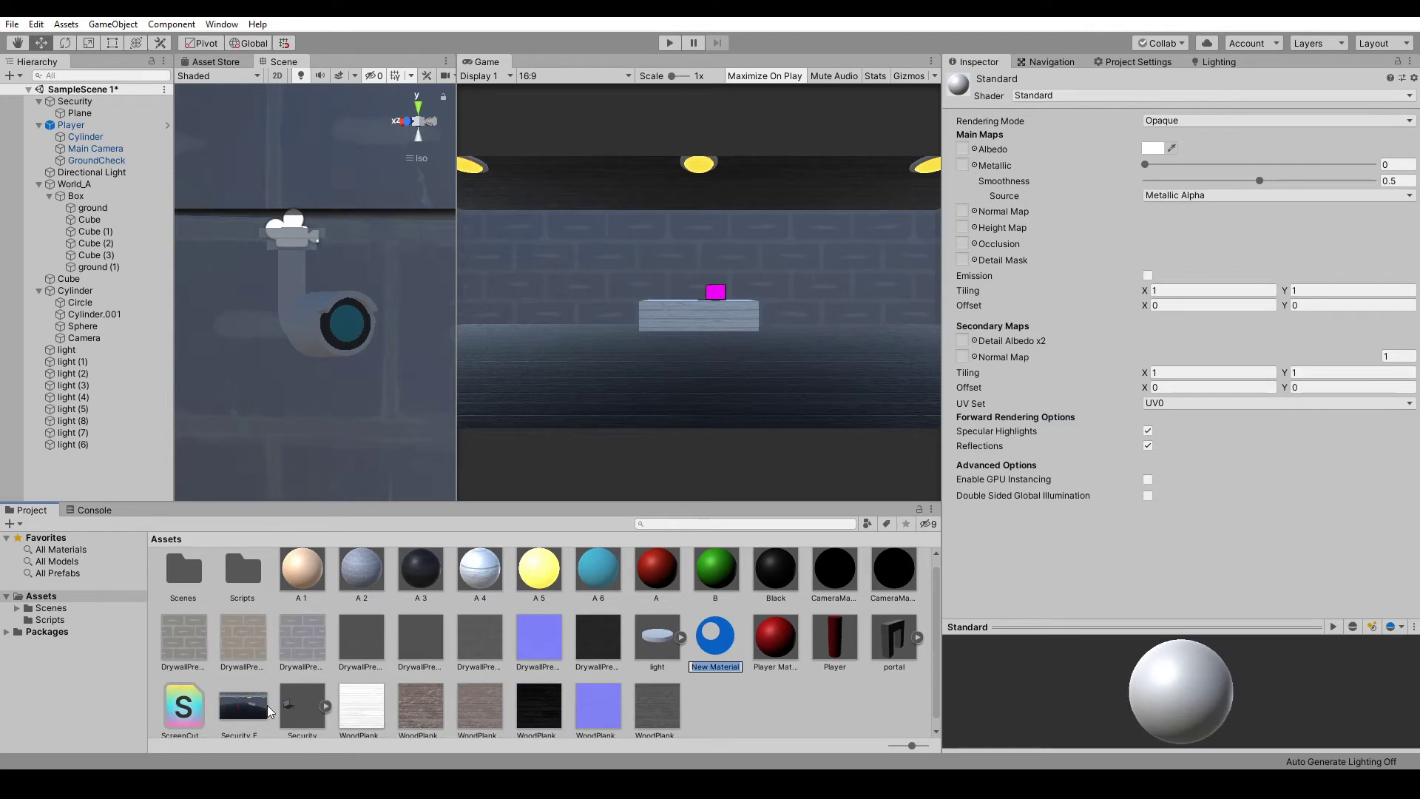
pyautogui.press('Return')
pyautogui.moveTo(219, 717); pyautogui.dragTo(716, 636)
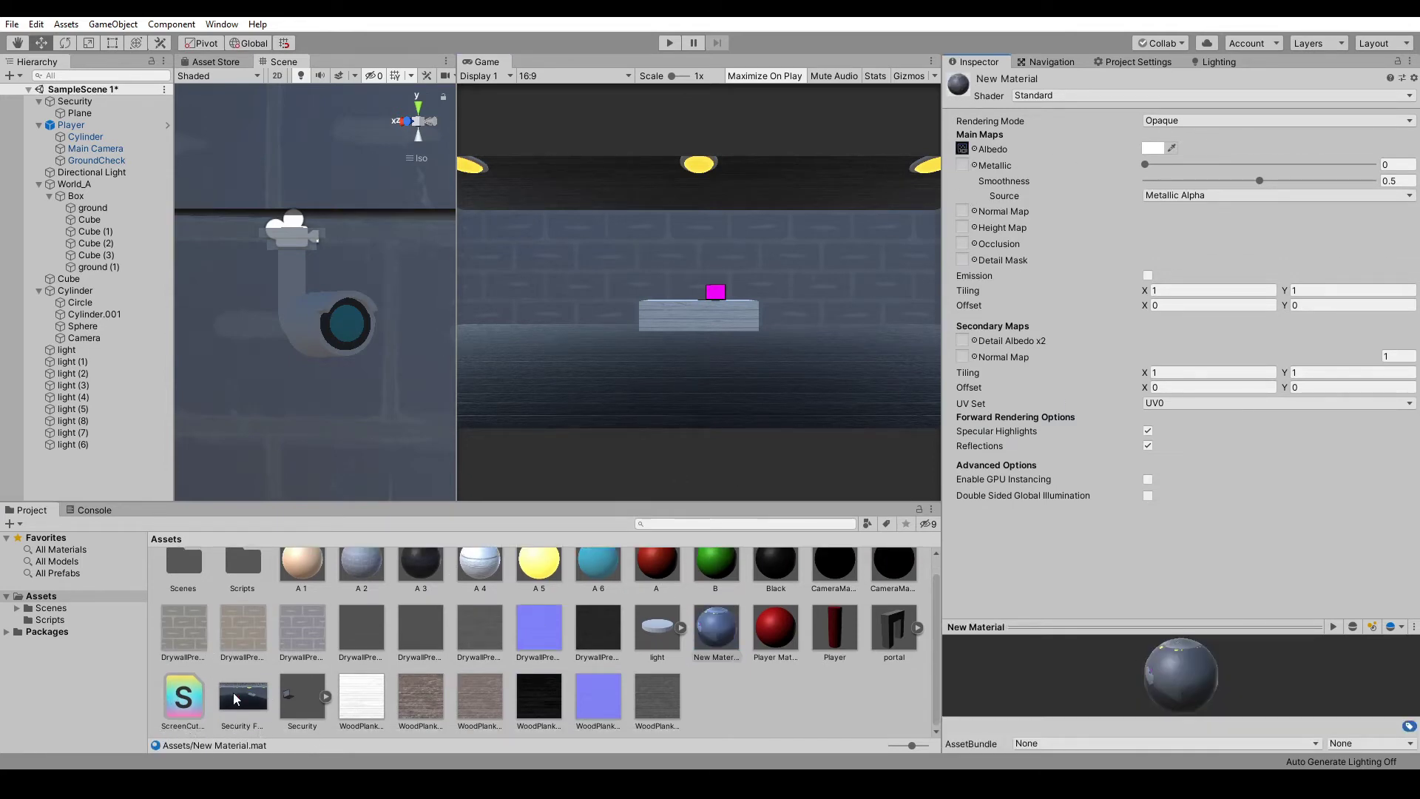
pyautogui.moveTo(240, 698); pyautogui.dragTo(1108, 277)
pyautogui.click(1147, 275)
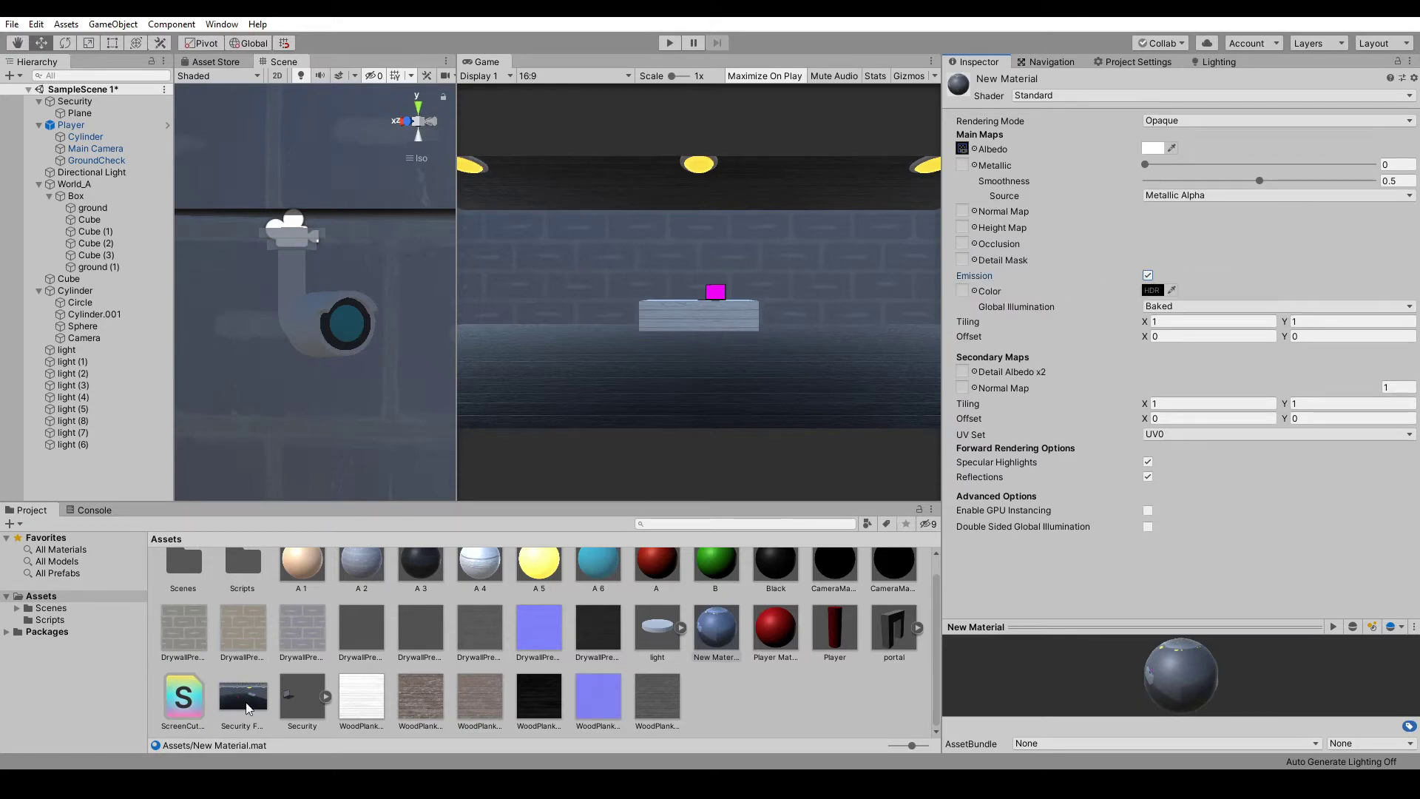
pyautogui.moveTo(248, 706); pyautogui.dragTo(962, 292)
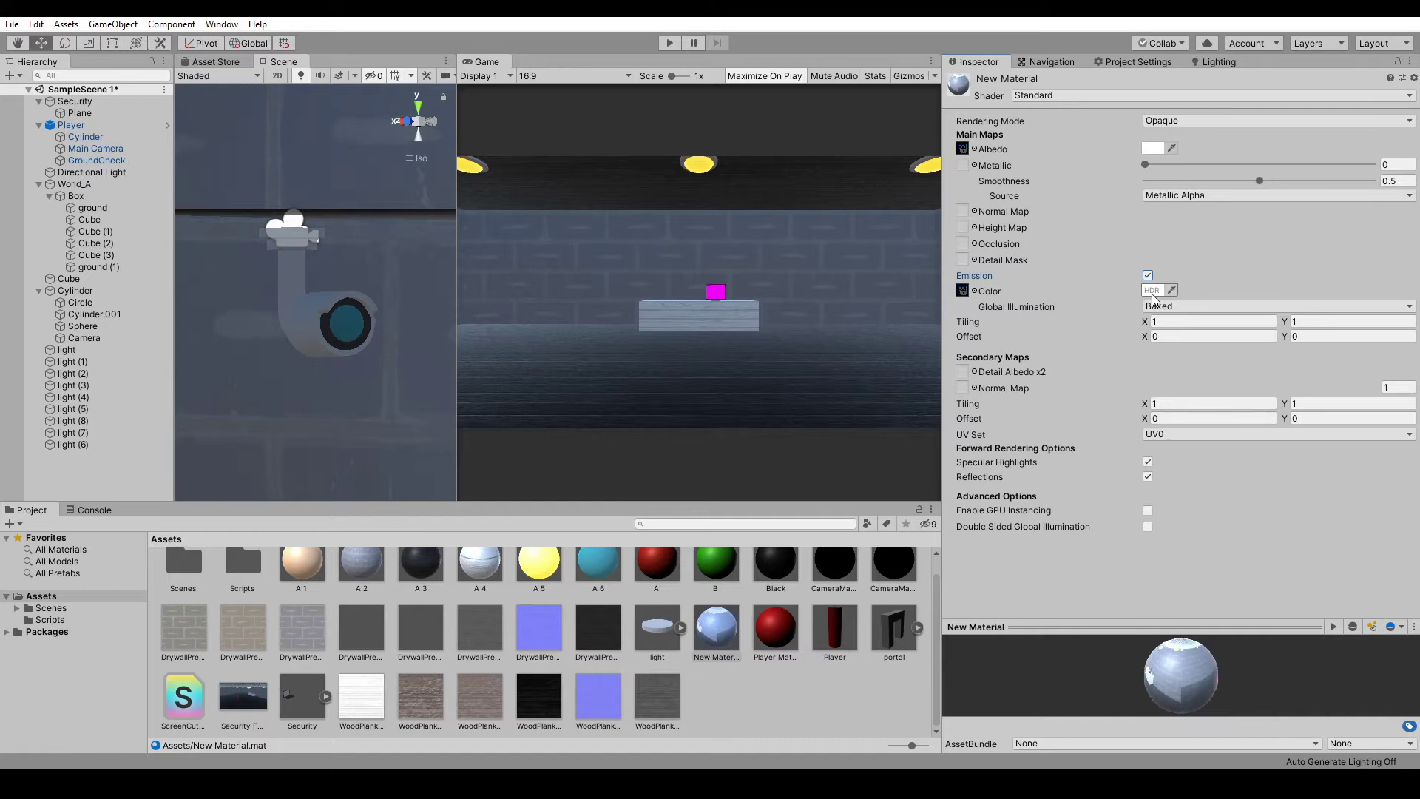
# Step: Rename the material to 'Security Feed'
pyautogui.click(727, 634)
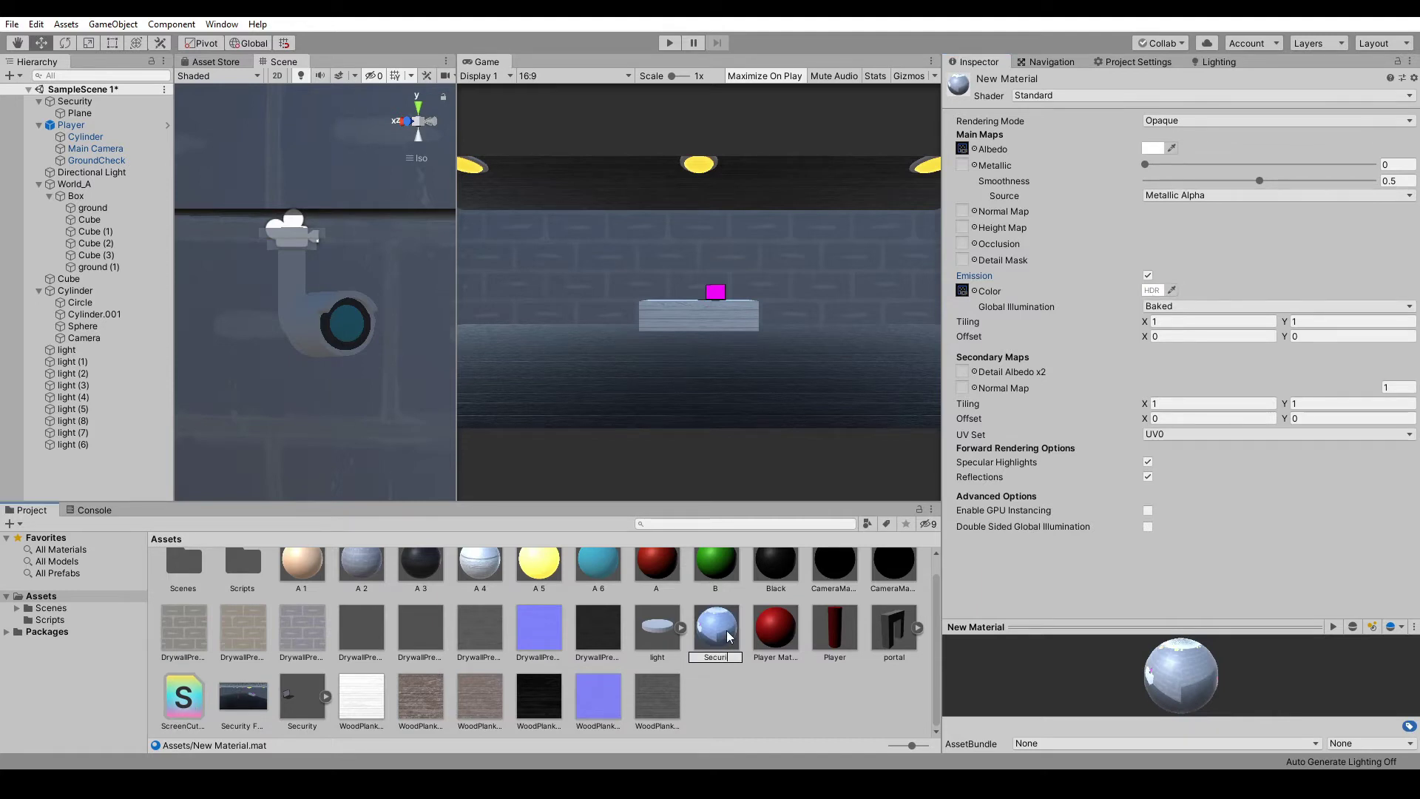
pyautogui.write('Security Feed')
pyautogui.press('Return')
pyautogui.moveTo(296, 318); pyautogui.dragTo(501, 259, button='right')
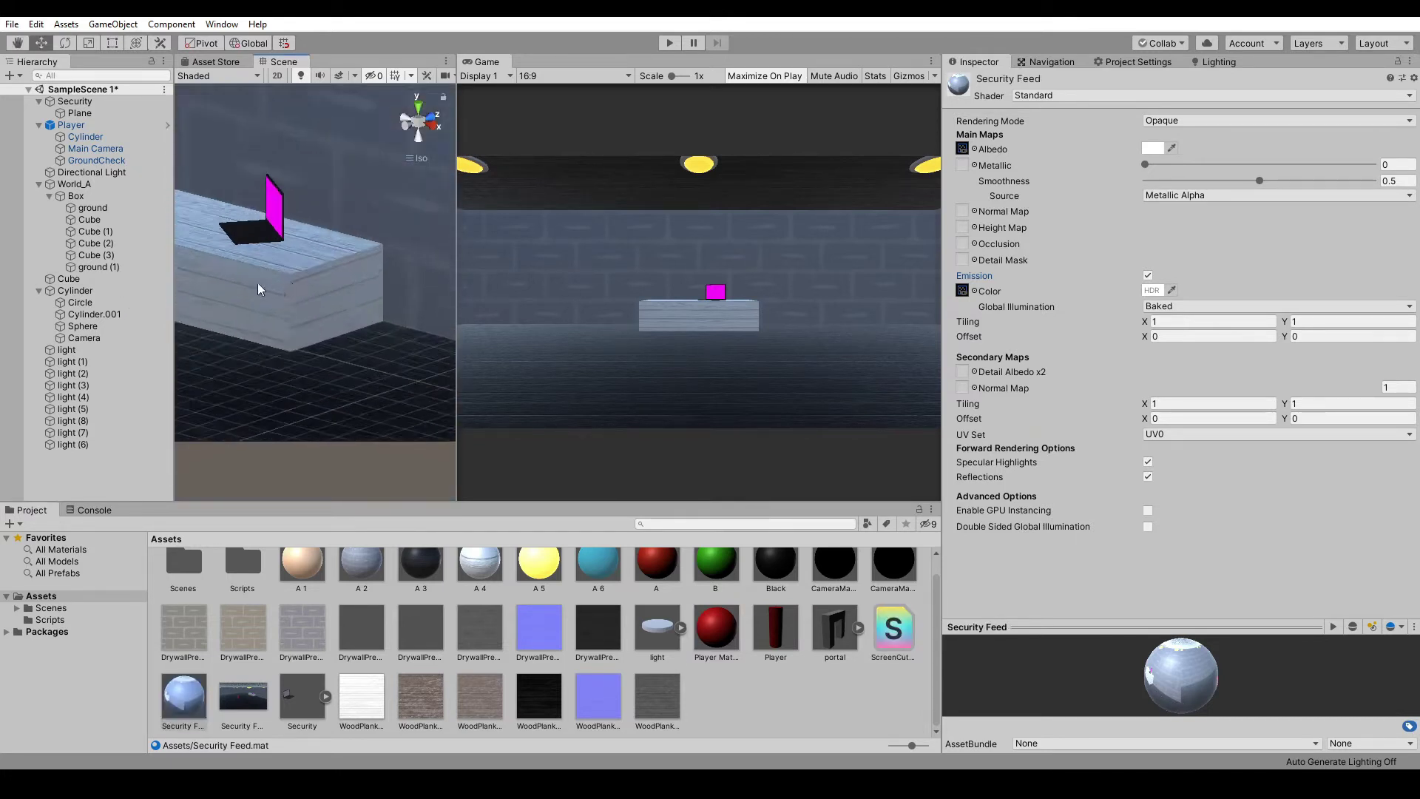
# Step: Apply the Security Feed material to the laptop screen and select Main Camera
pyautogui.moveTo(184, 695); pyautogui.dragTo(373, 300)
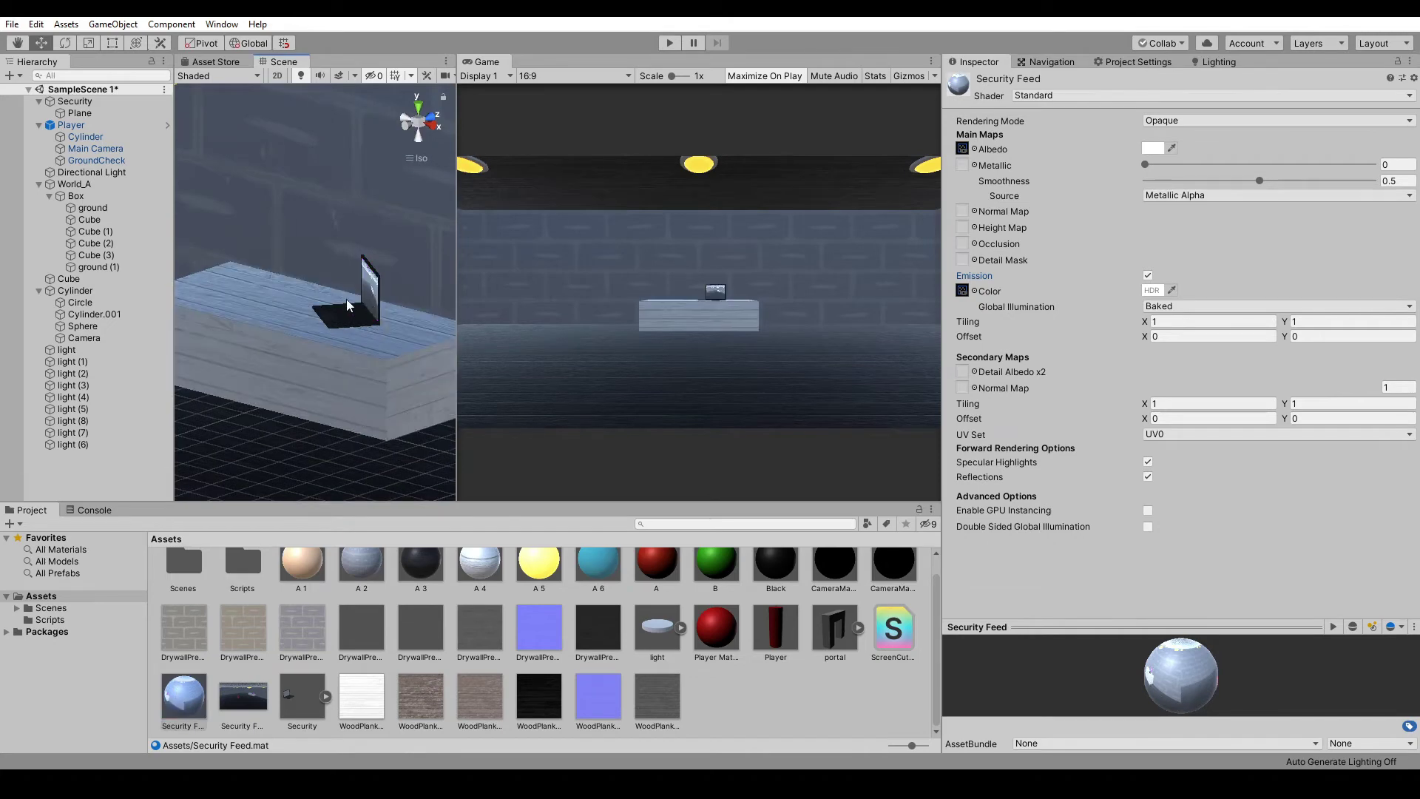
pyautogui.scroll(3, 369, 310)
pyautogui.click(107, 148)
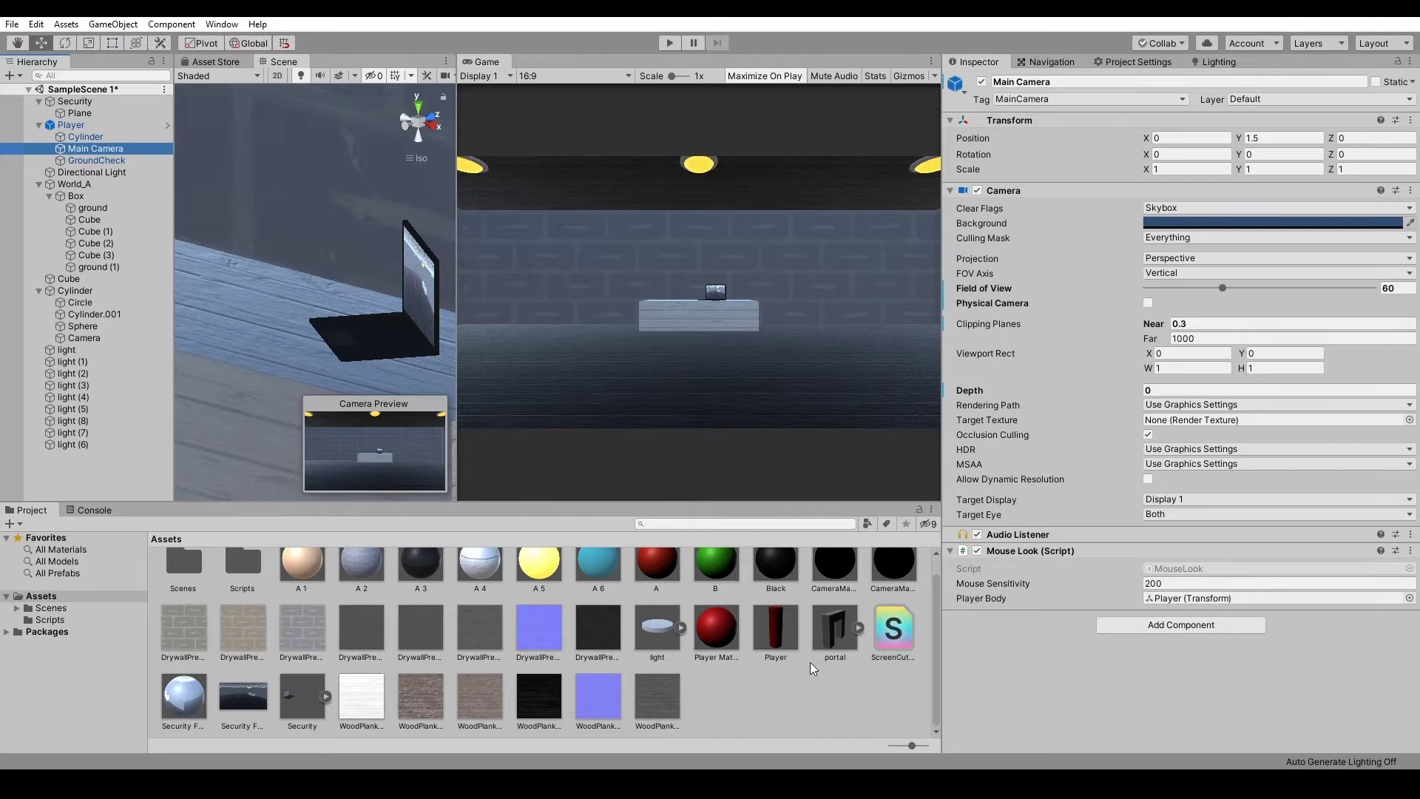
# Step: Create an empty object at the origin and add a PostProcessing user layer in slot 10
pyautogui.rightClick(138, 477)
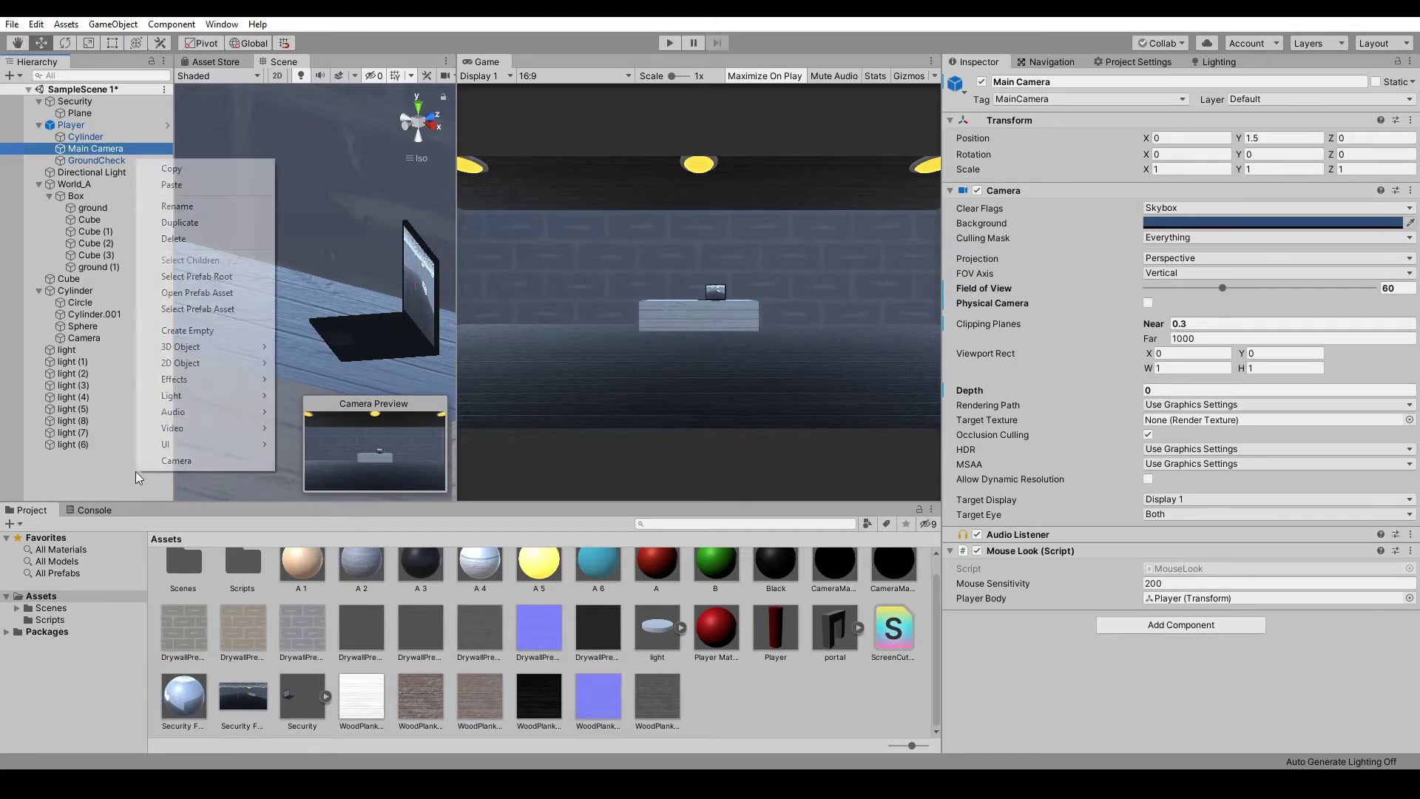
pyautogui.click(194, 331)
pyautogui.rightClick(1143, 121)
pyautogui.click(1159, 126)
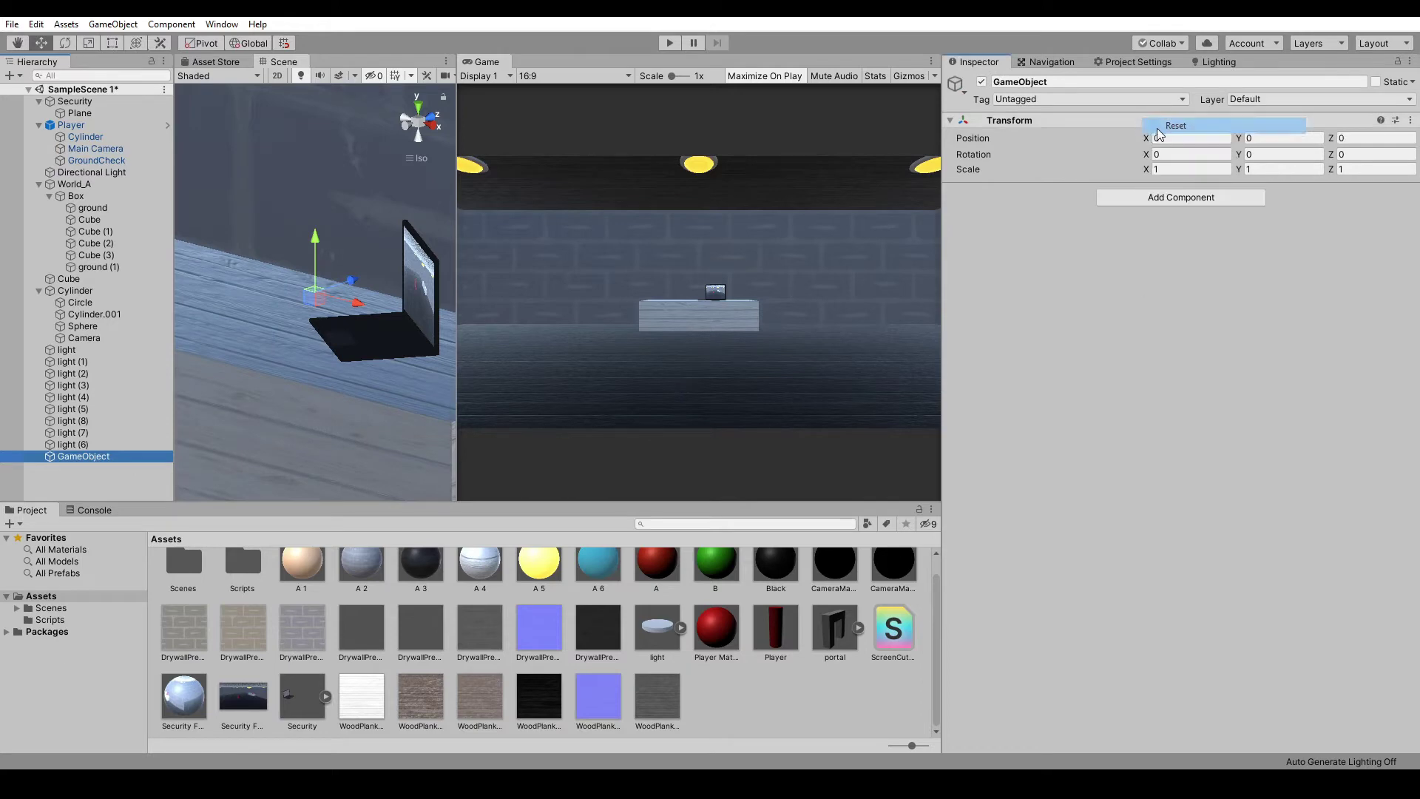
pyautogui.click(1312, 98)
pyautogui.click(1273, 232)
pyautogui.click(1170, 312)
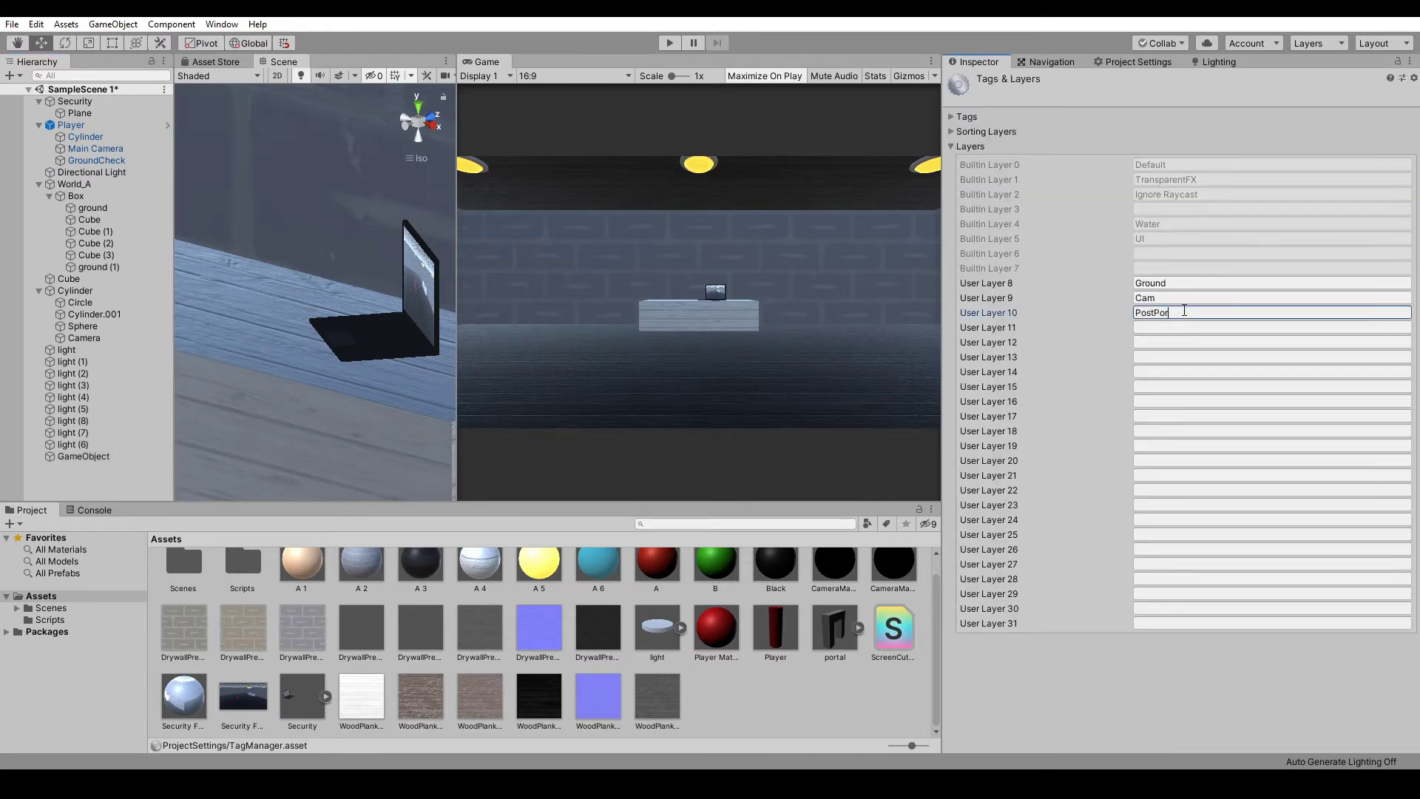
# Step: Rename the empty object to PPGO and put it on the PostProcessing layer
pyautogui.click(93, 457)
pyautogui.click(93, 457)
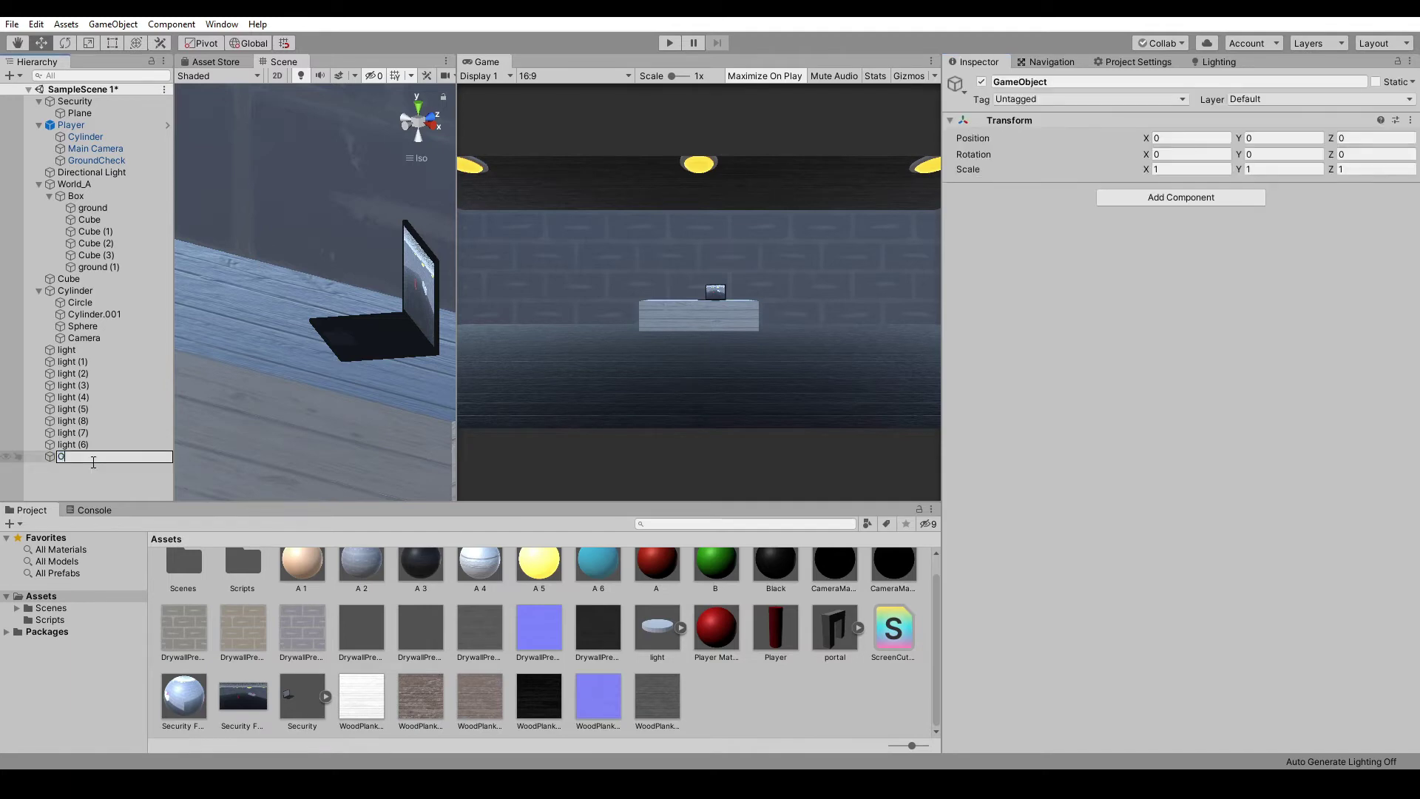
pyautogui.write('O')
pyautogui.press('BackSpace')
pyautogui.write('PPGO')
pyautogui.press('Return')
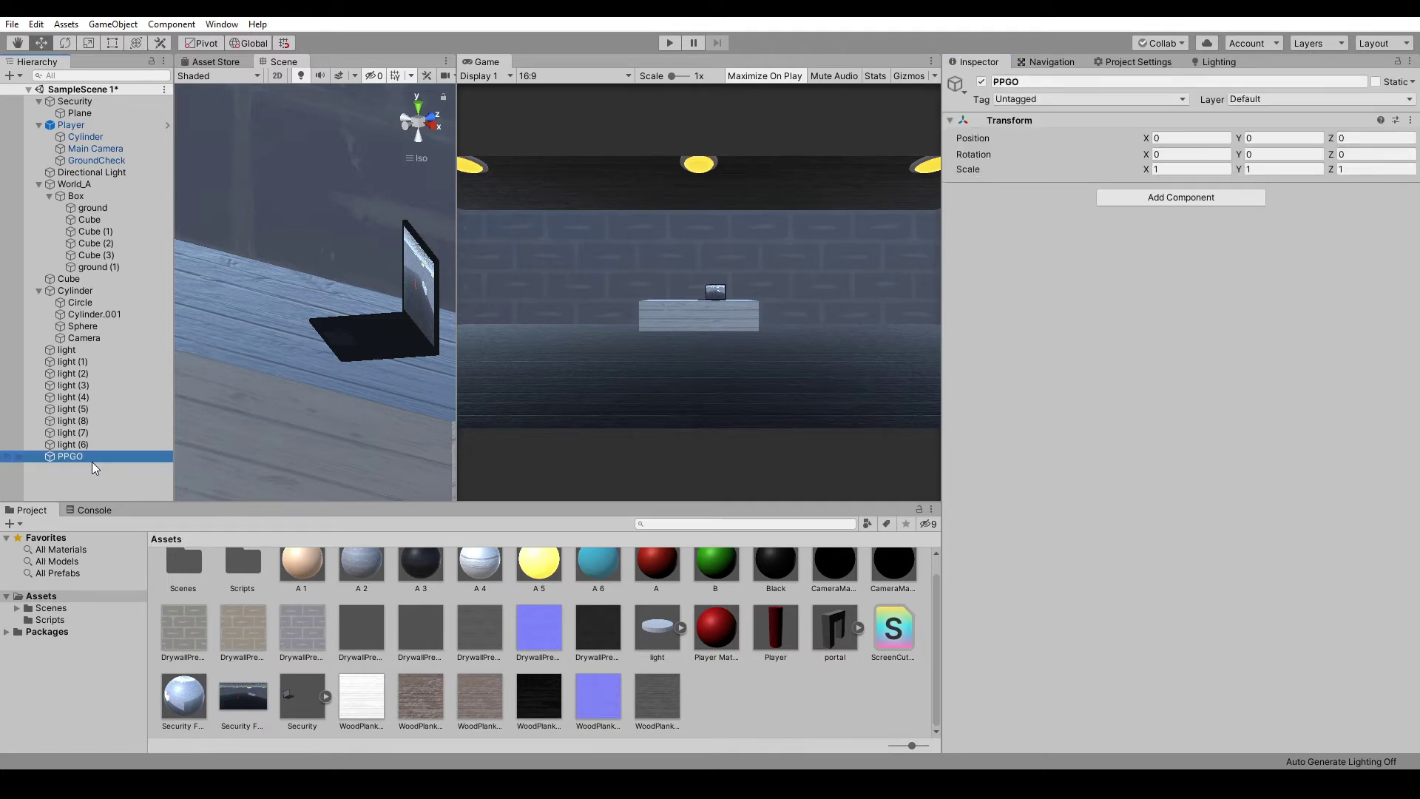
pyautogui.click(1313, 99)
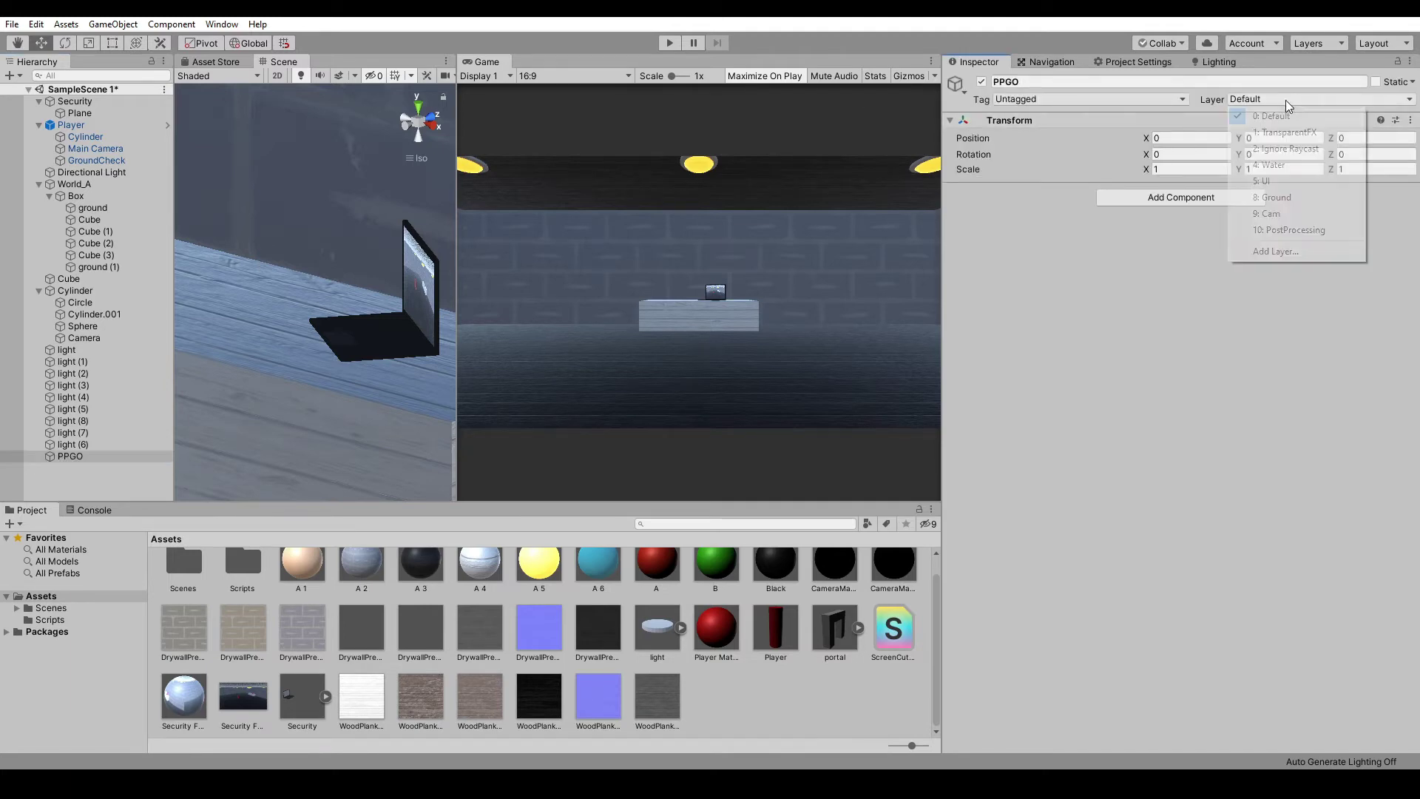
pyautogui.click(1287, 227)
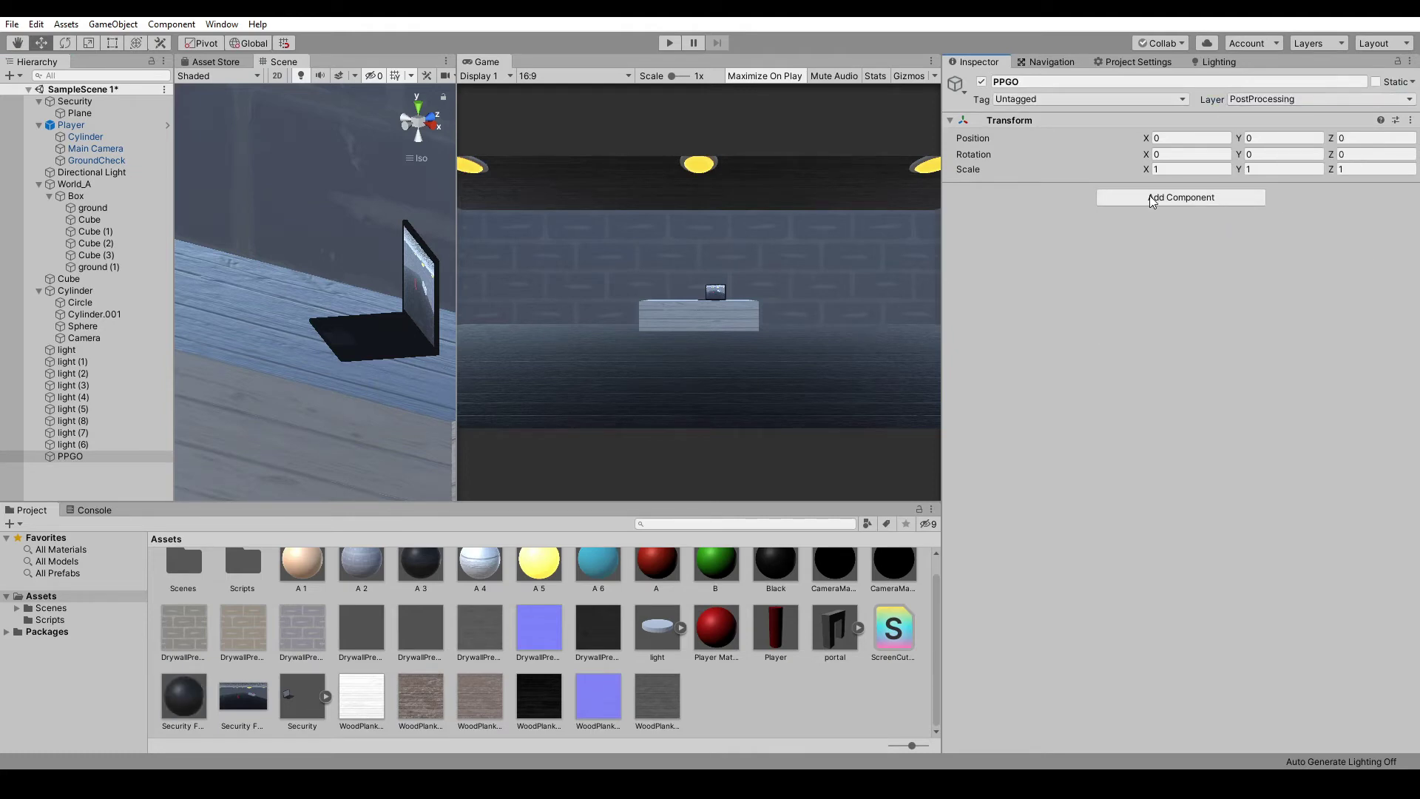
# Step: Add a Post-process Volume component to PPGO
pyautogui.click(1152, 201)
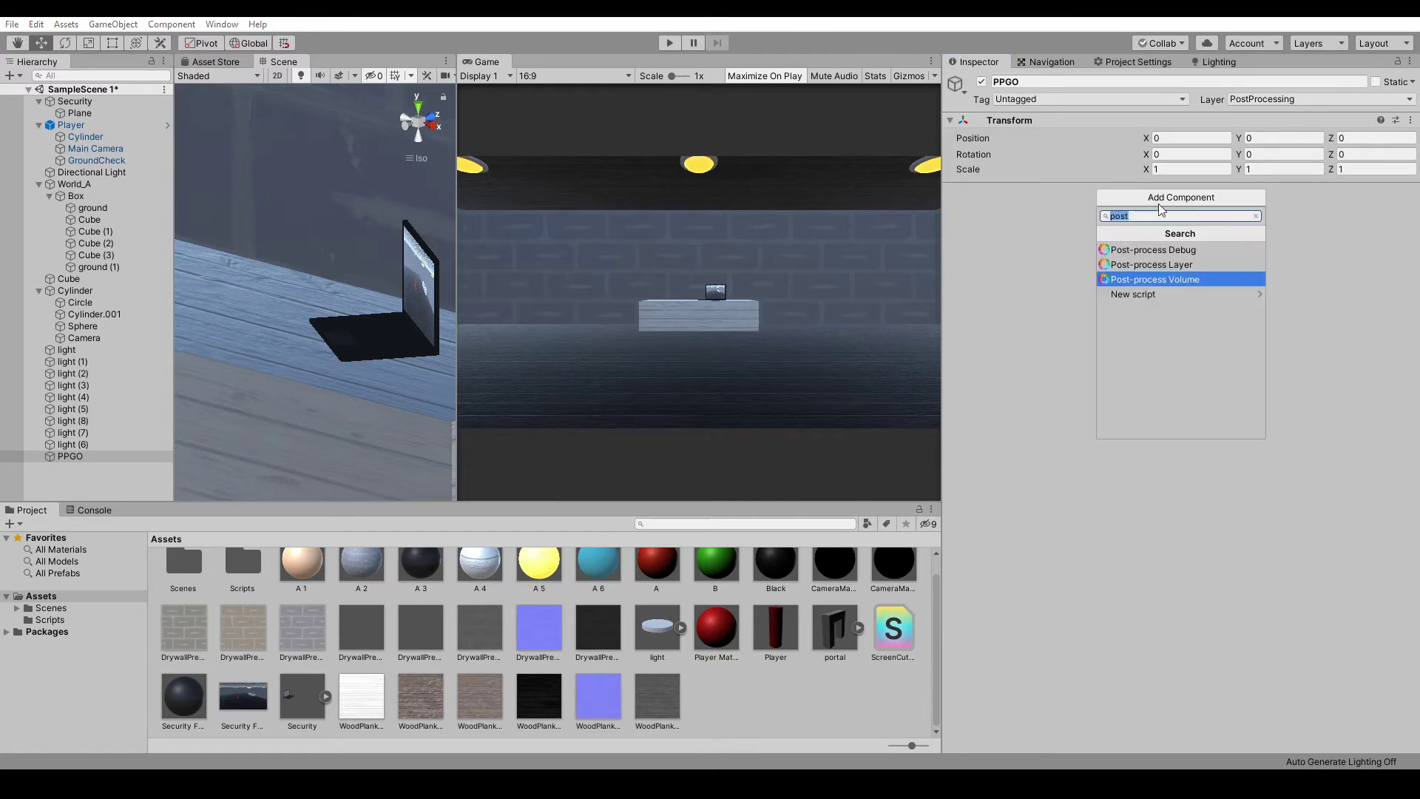
pyautogui.click(1212, 276)
pyautogui.click(1364, 252)
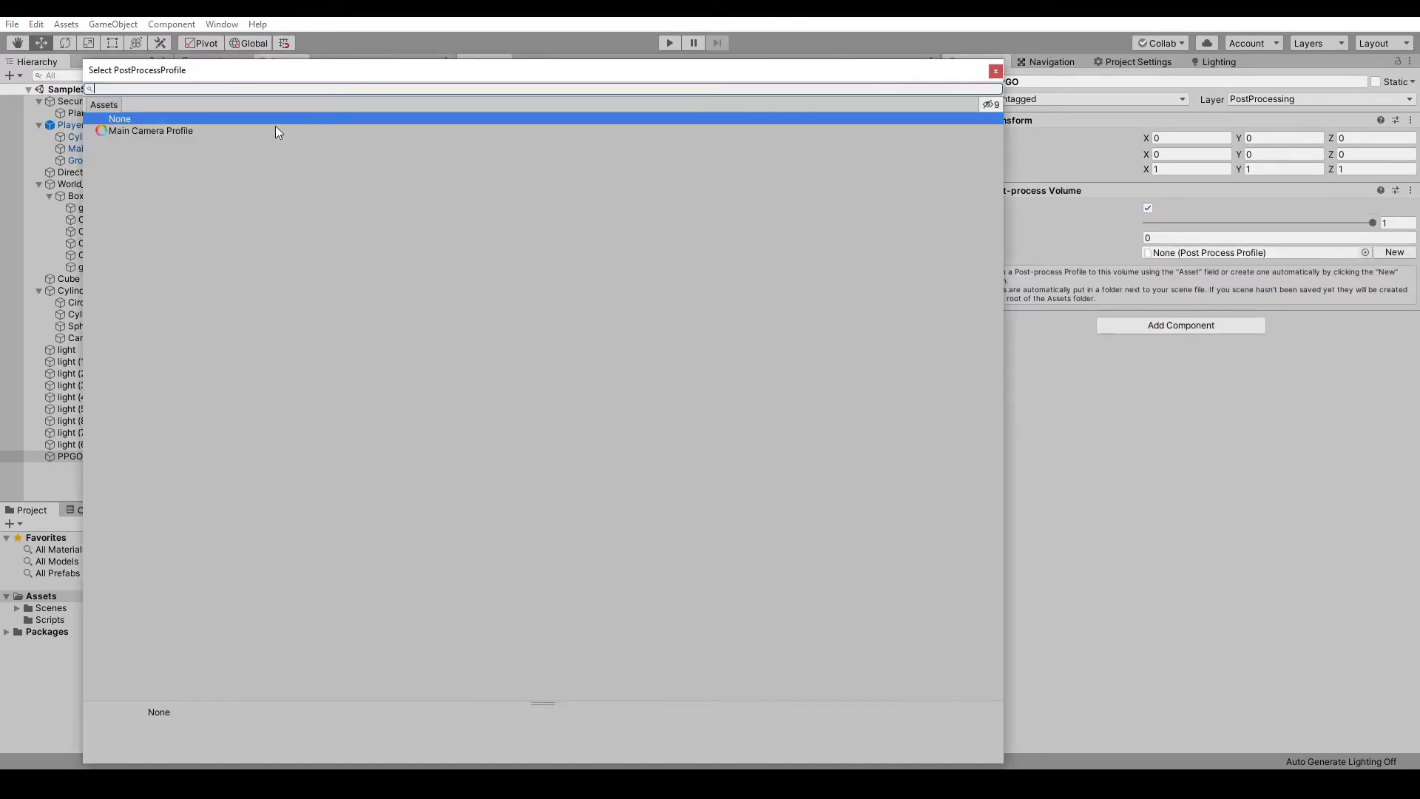
# Step: Assign Main Camera Profile to the volume and give Main Camera a Post-process Layer on PostProcessing
pyautogui.doubleClick(275, 127)
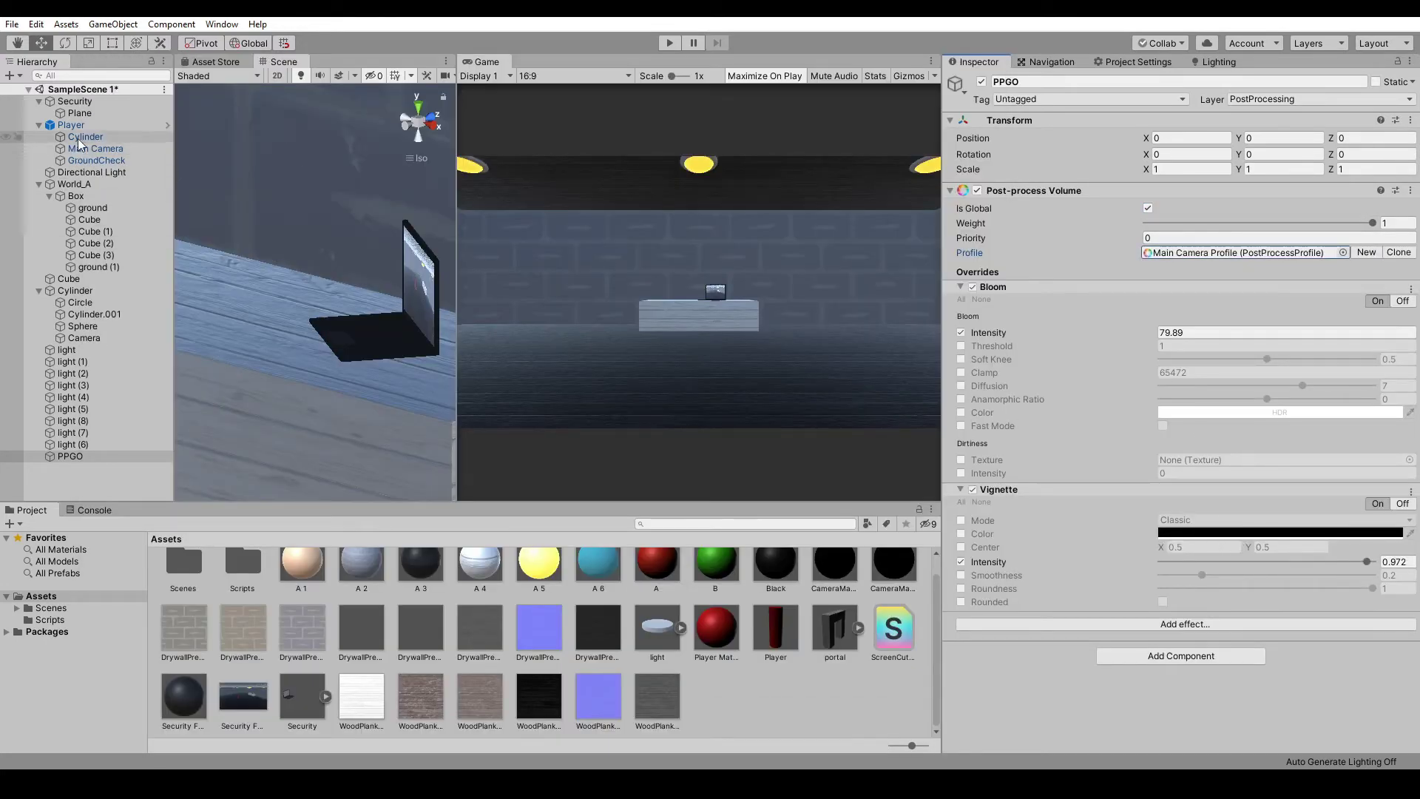
pyautogui.click(95, 147)
pyautogui.click(1181, 624)
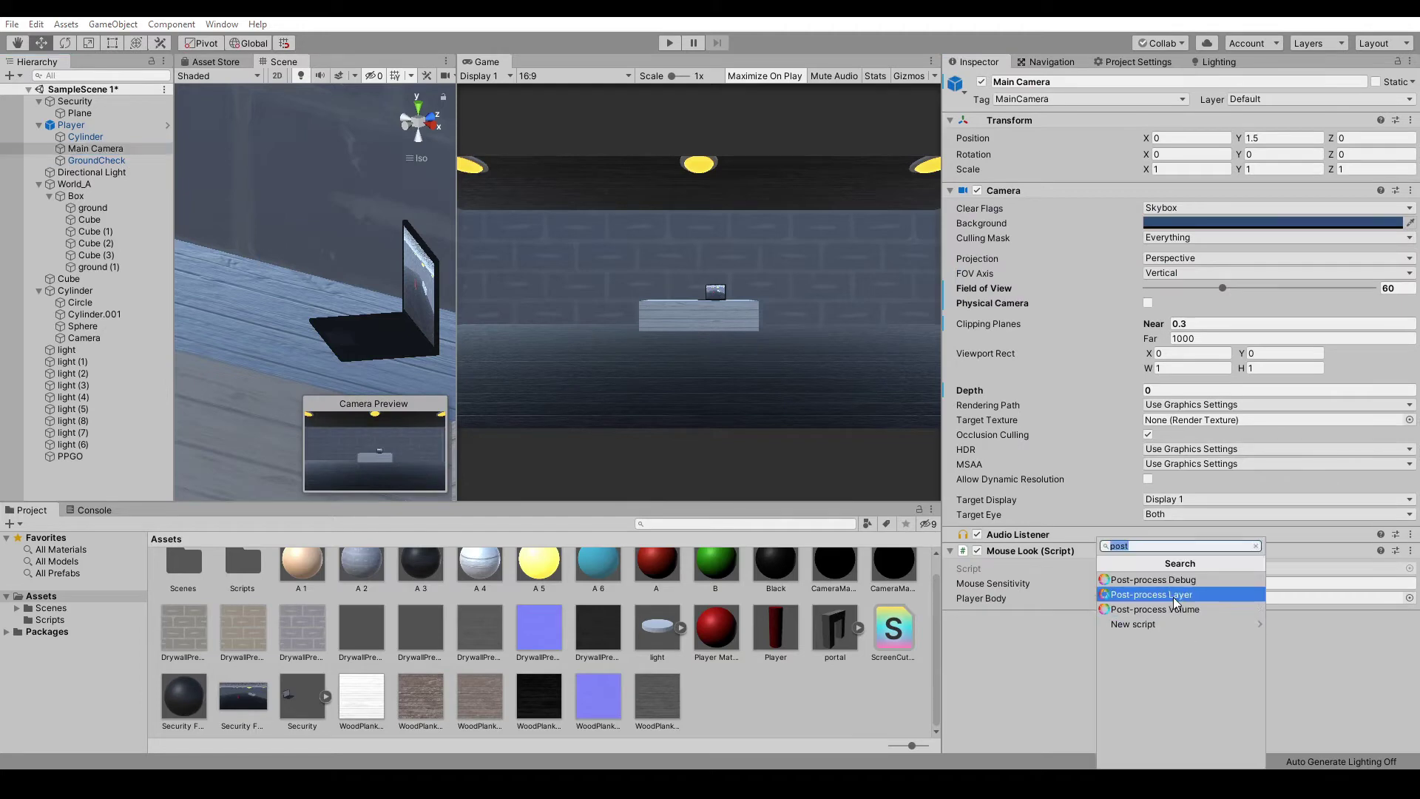
pyautogui.click(1223, 600)
pyautogui.scroll(-4, 1227, 601)
pyautogui.click(1227, 571)
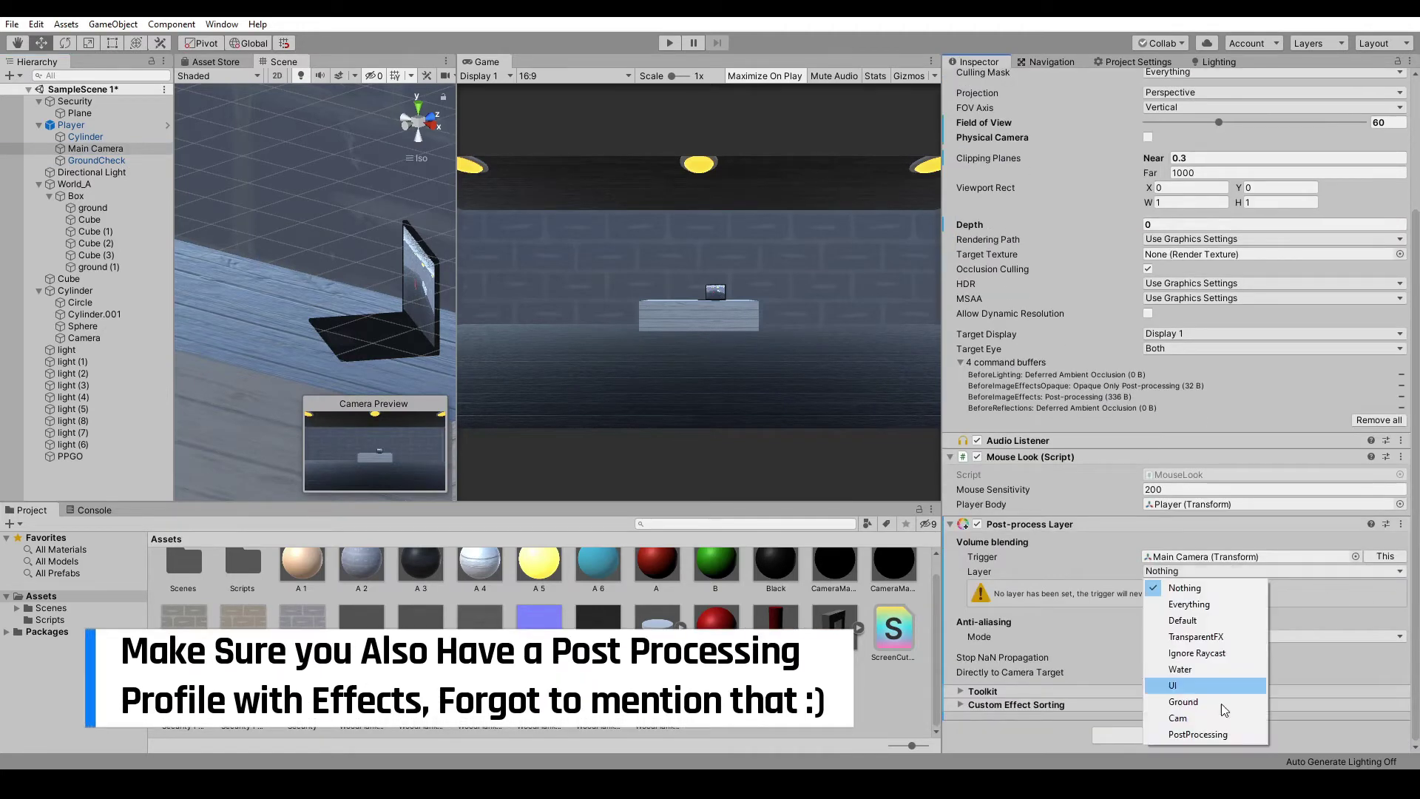
pyautogui.click(1183, 735)
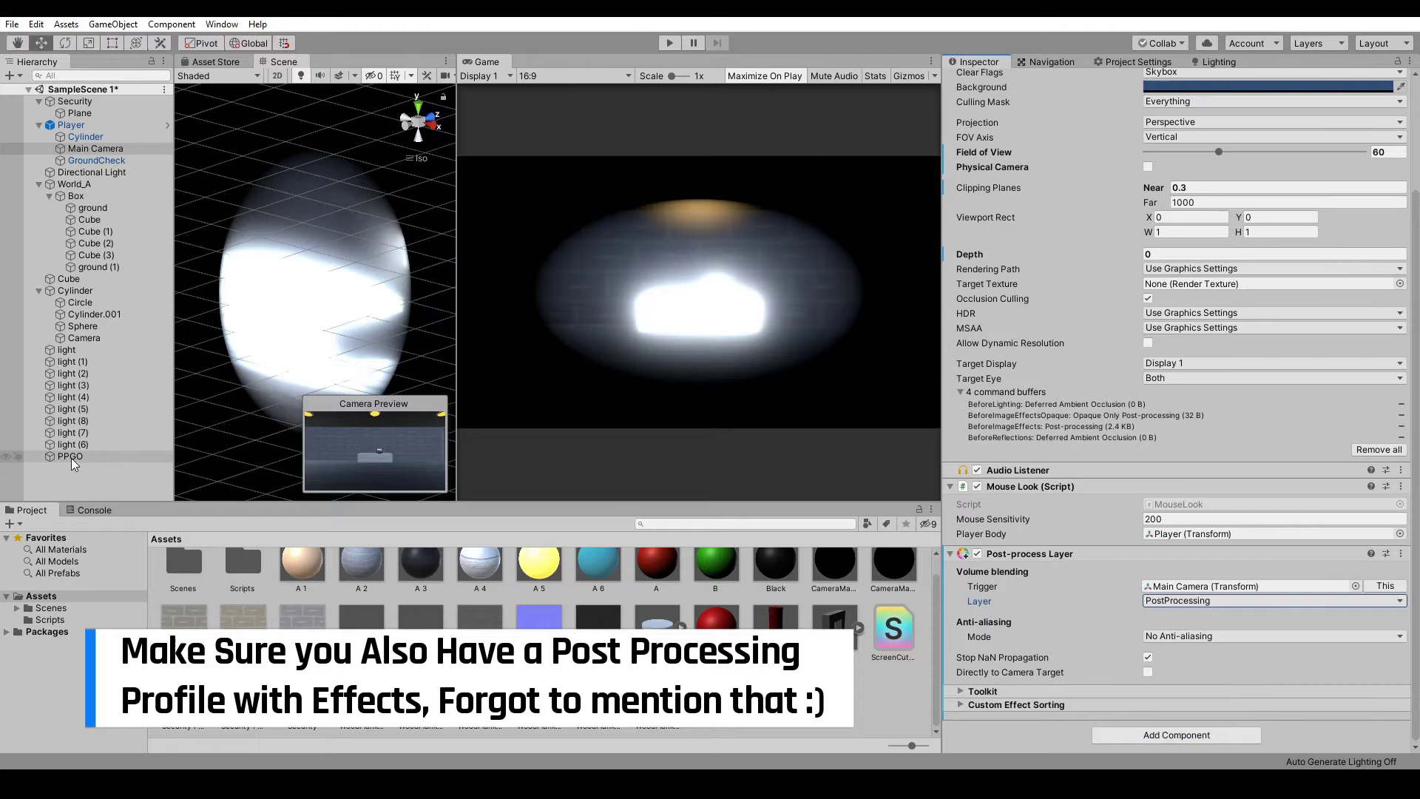
# Step: Set PPGO's Bloom intensity to 9.04, turn Vignette off, and test in play mode
pyautogui.click(70, 455)
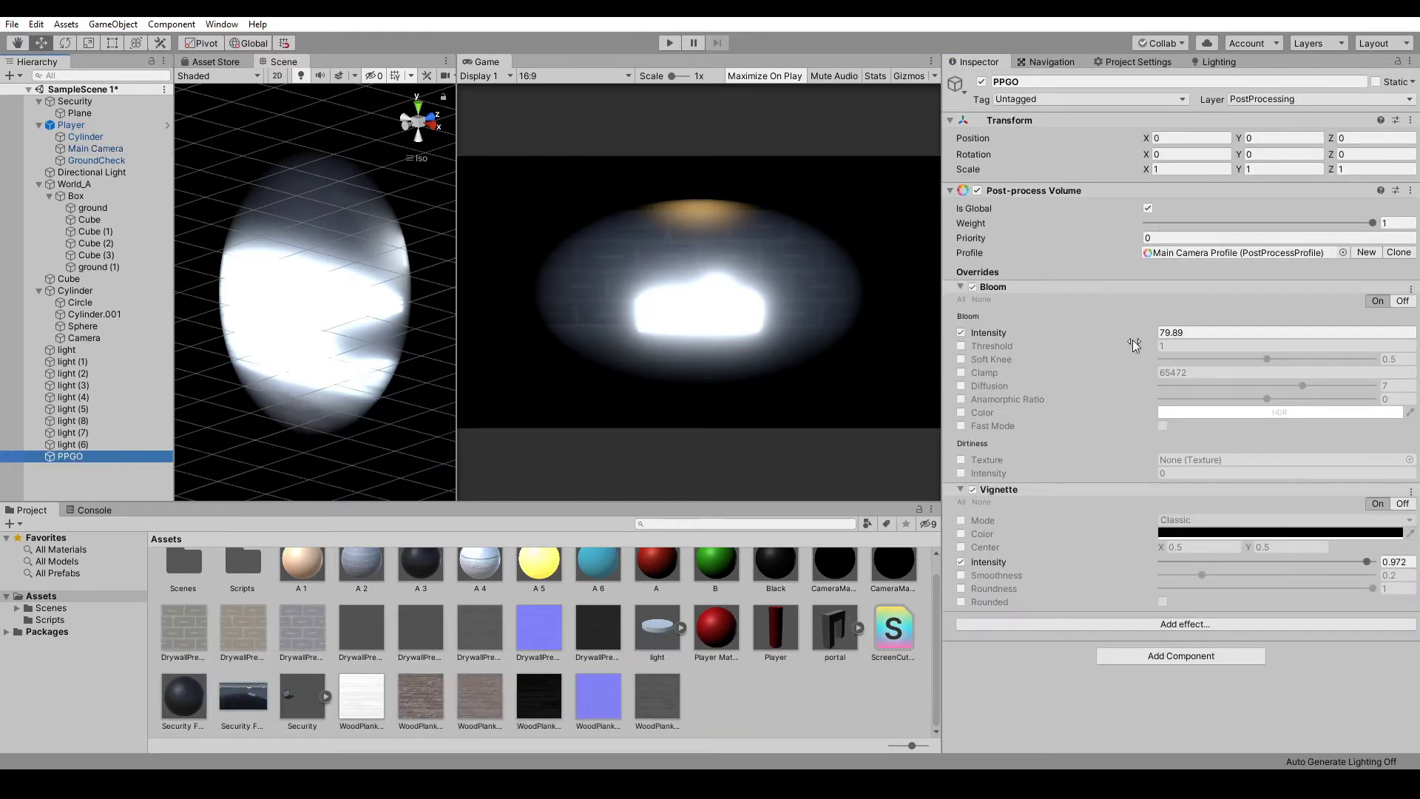
pyautogui.moveTo(1134, 345); pyautogui.dragTo(1121, 348)
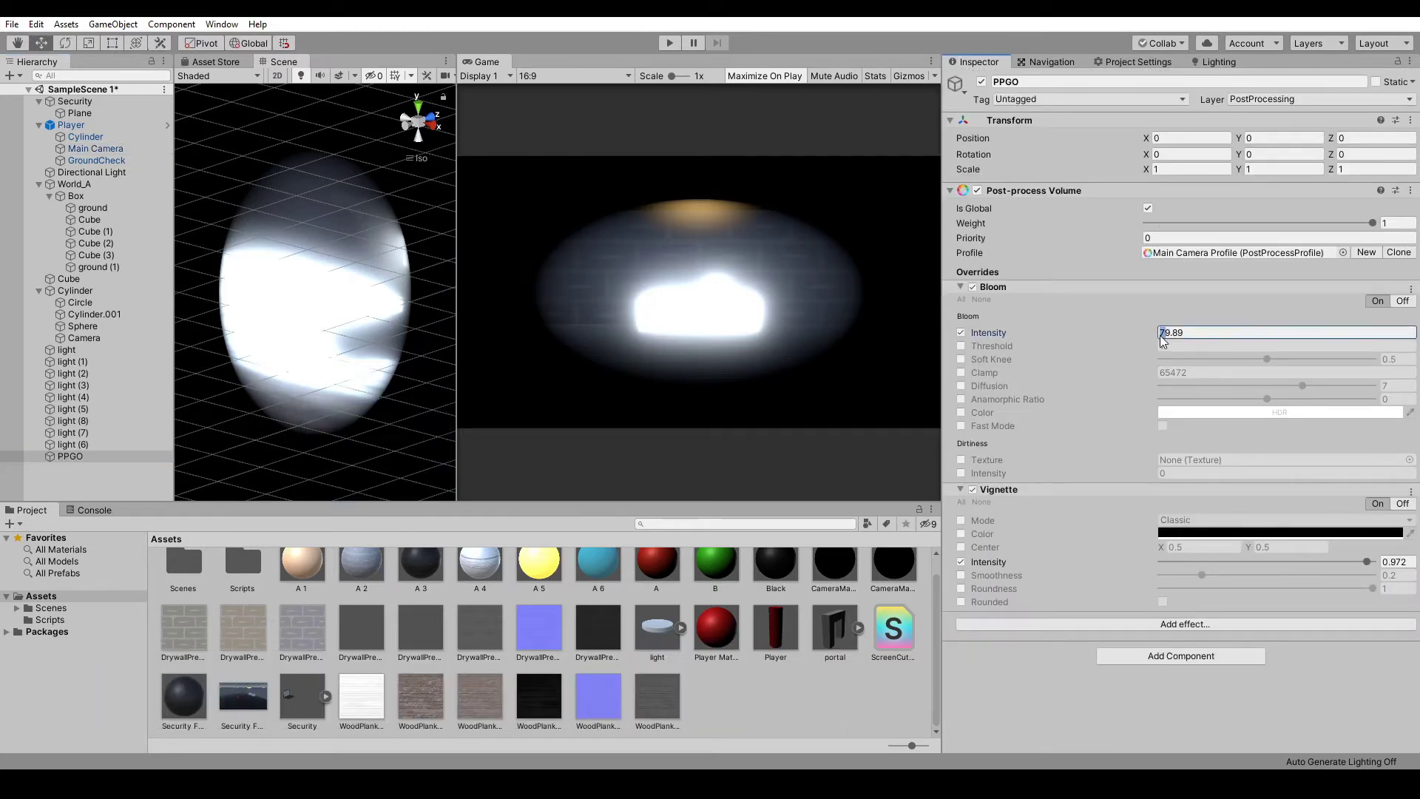
pyautogui.click(1403, 504)
pyautogui.moveTo(1134, 342); pyautogui.dragTo(1143, 342)
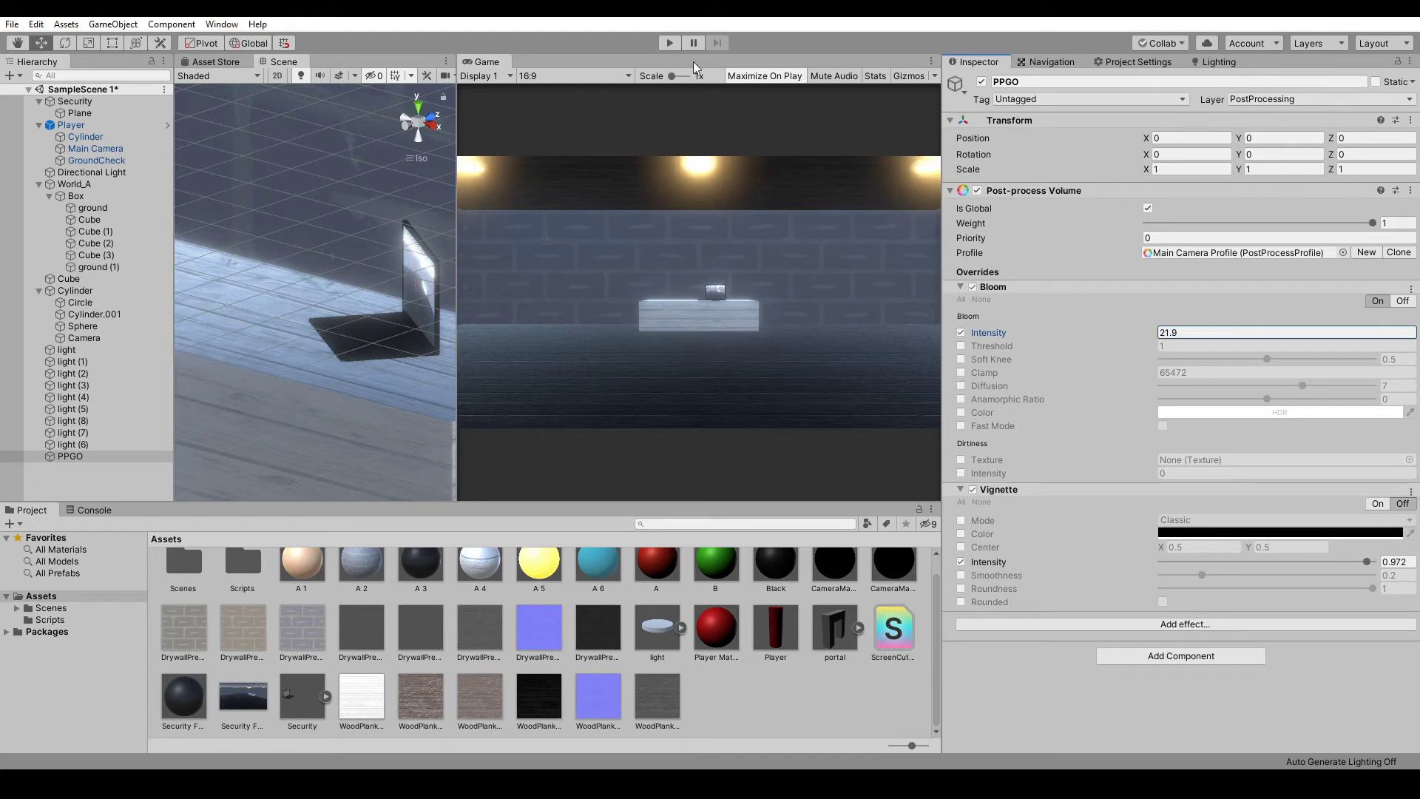
pyautogui.click(669, 43)
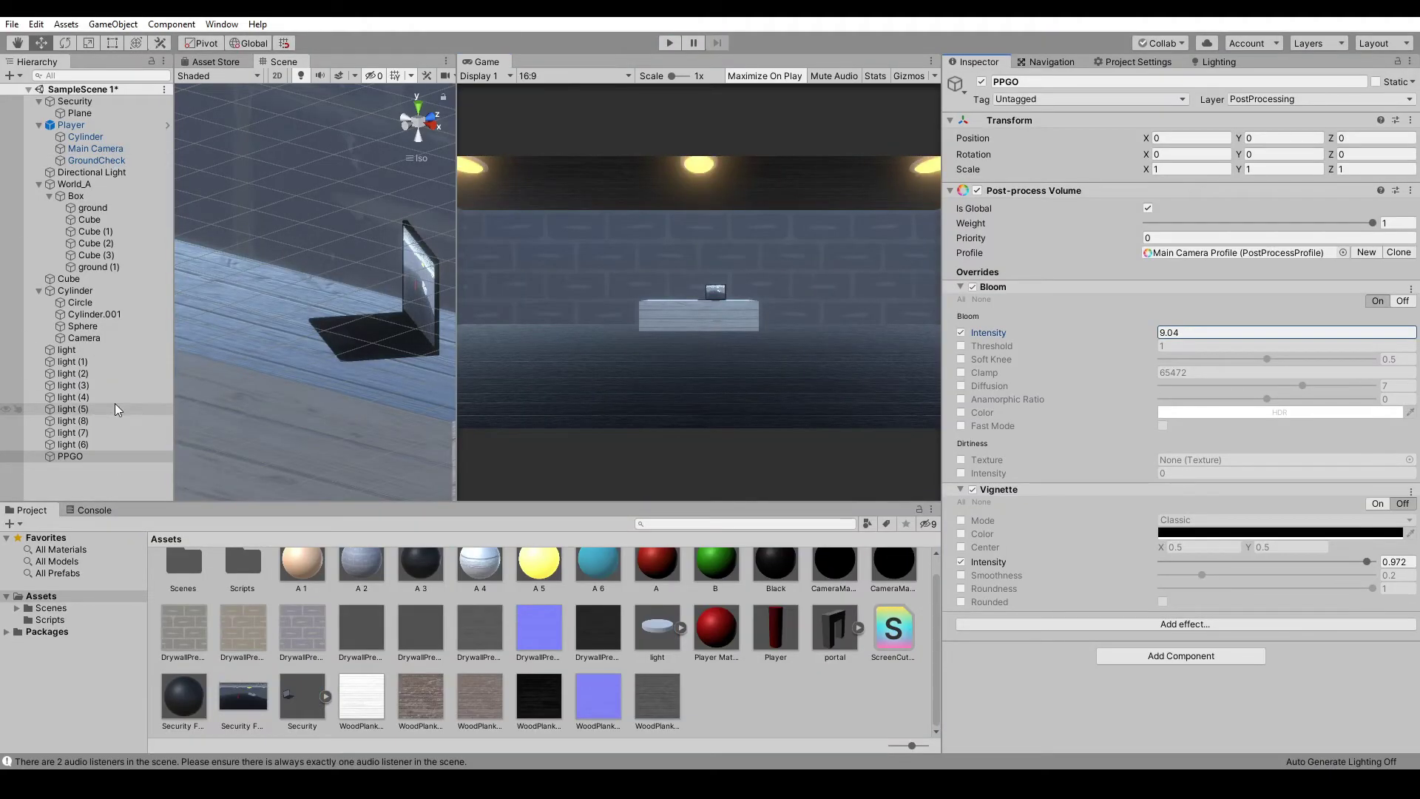
# Step: Duplicate PPGO and add a PostProcessing user layer in slot 11
pyautogui.click(74, 457)
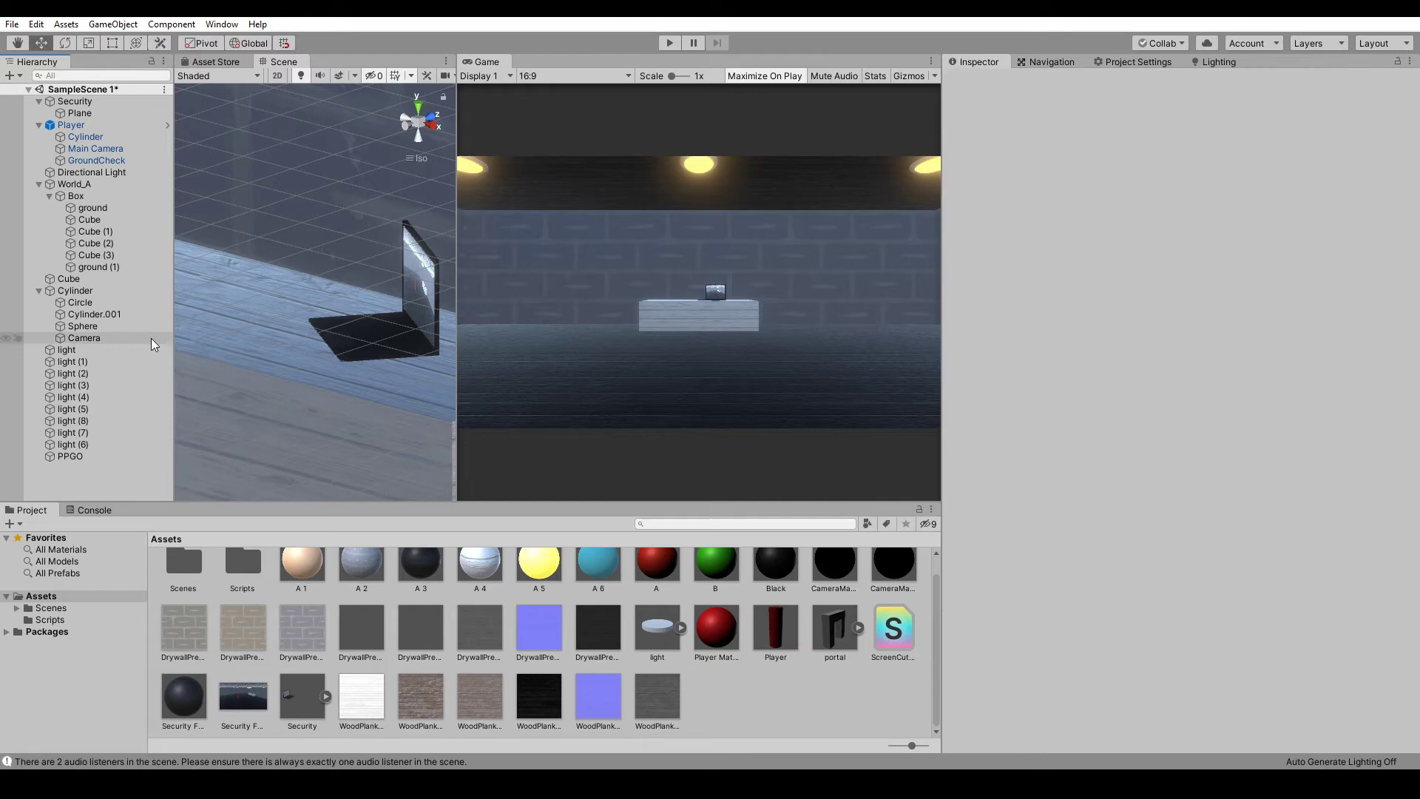
pyautogui.hotkey('ctrl', 'd')
pyautogui.click(1301, 98)
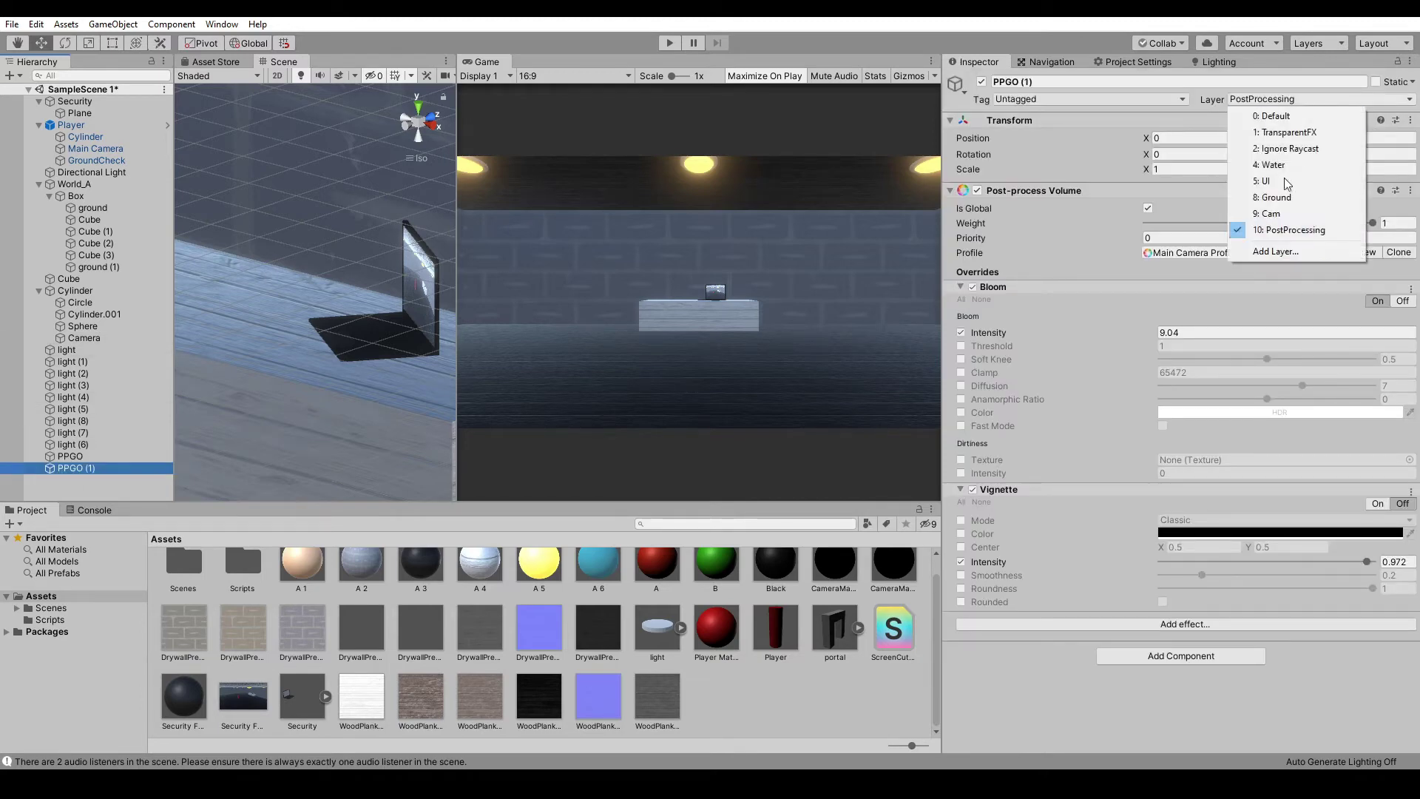
pyautogui.click(1261, 255)
pyautogui.click(1213, 328)
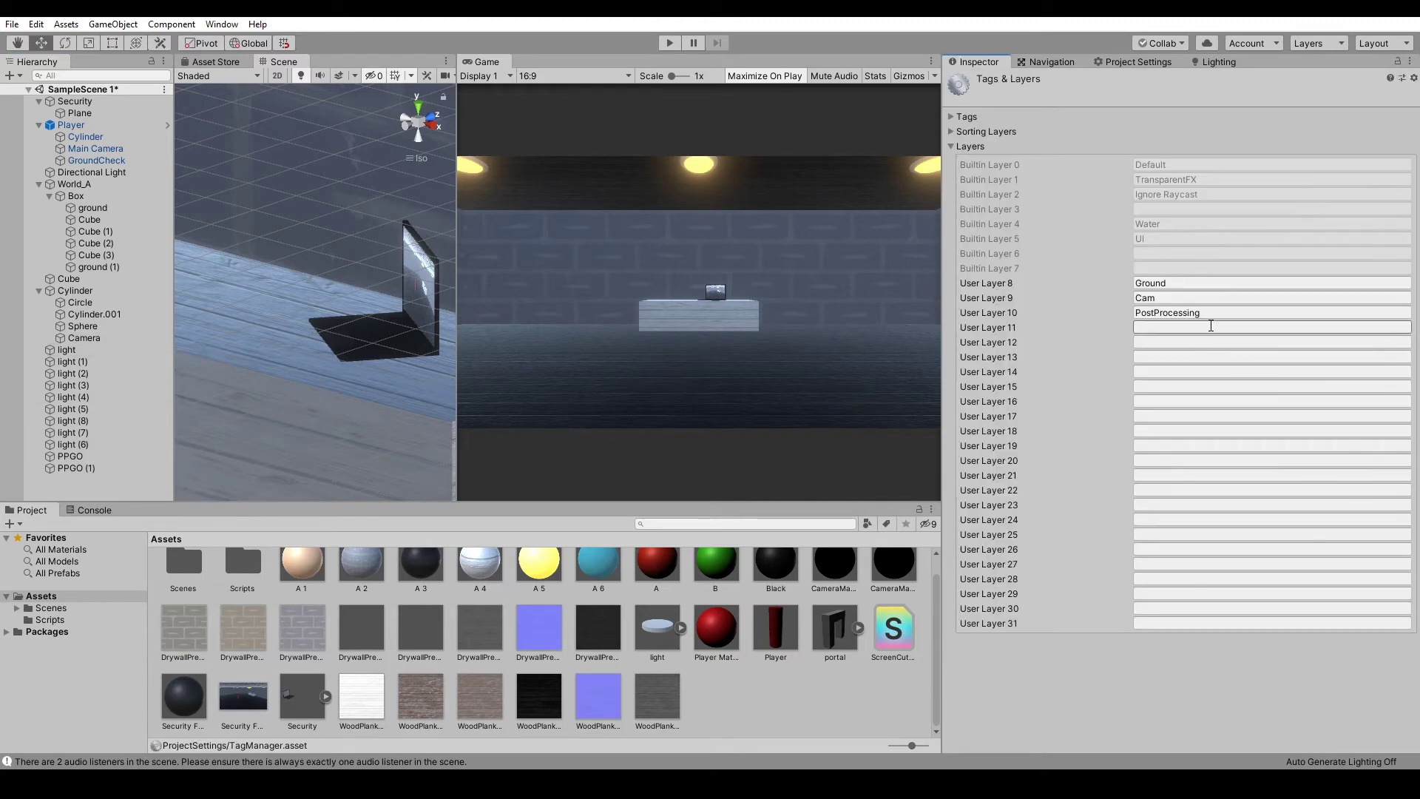
pyautogui.write('PostProcessi')
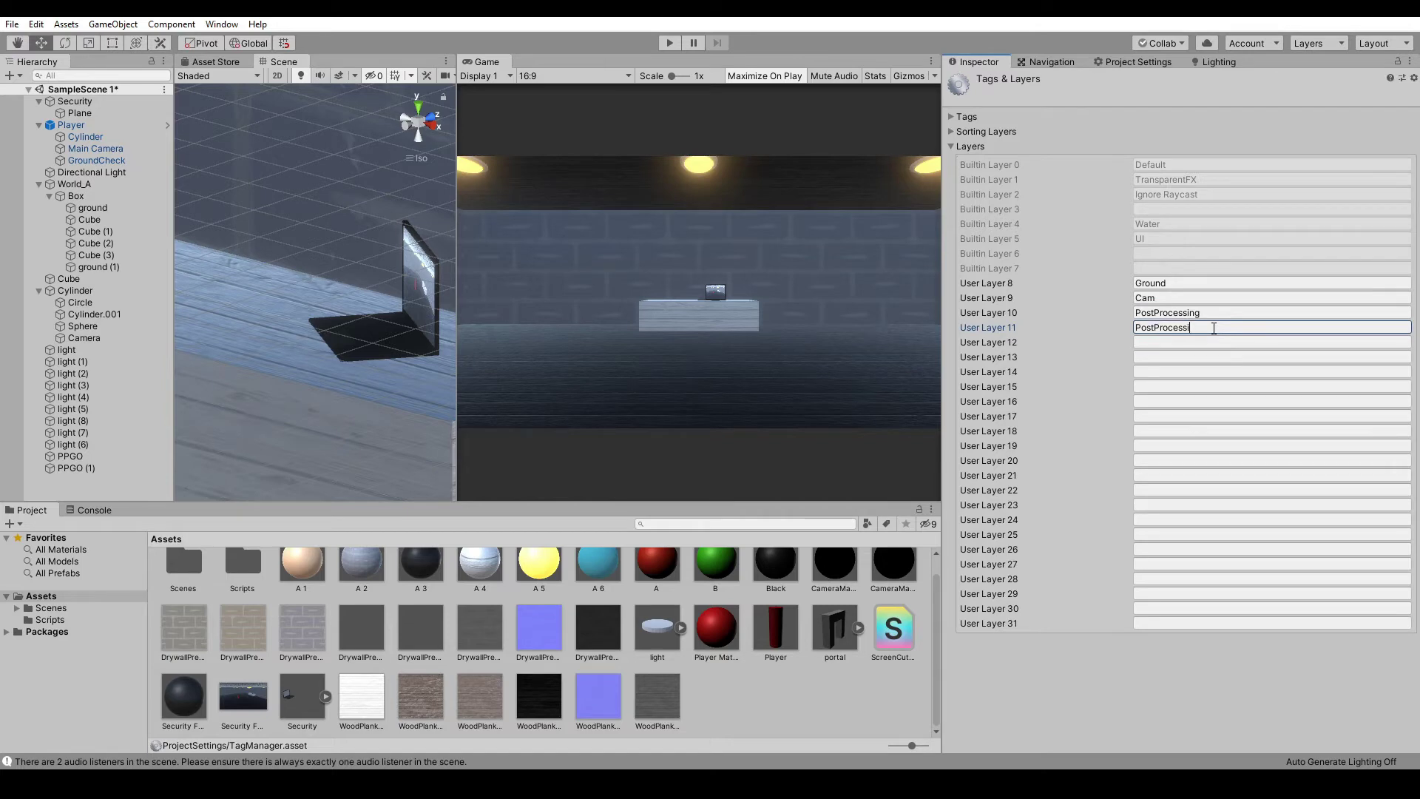
pyautogui.write('ng')
pyautogui.click(76, 468)
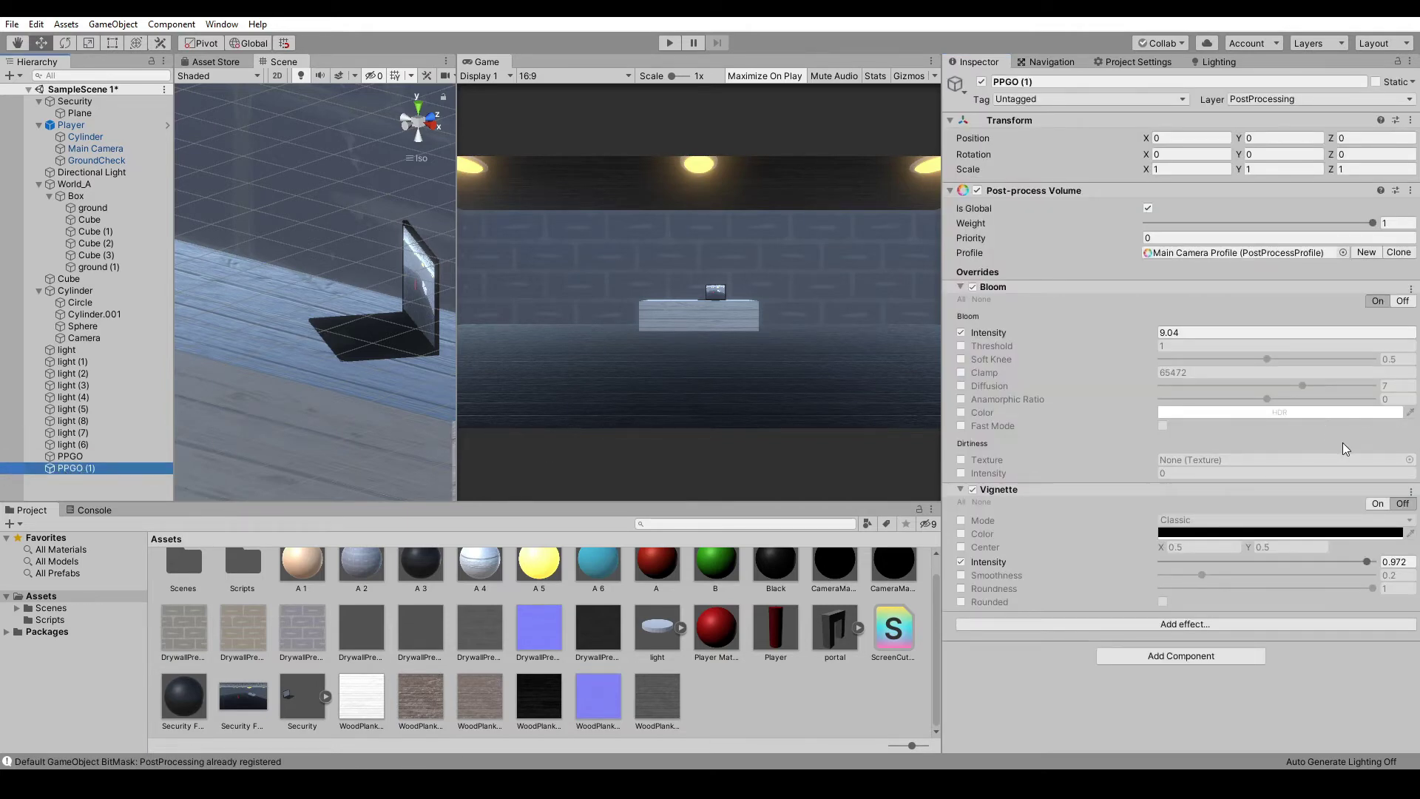
# Step: Clone PPGO (1)'s profile and replace its Vignette override with a Grain effect
pyautogui.click(1397, 252)
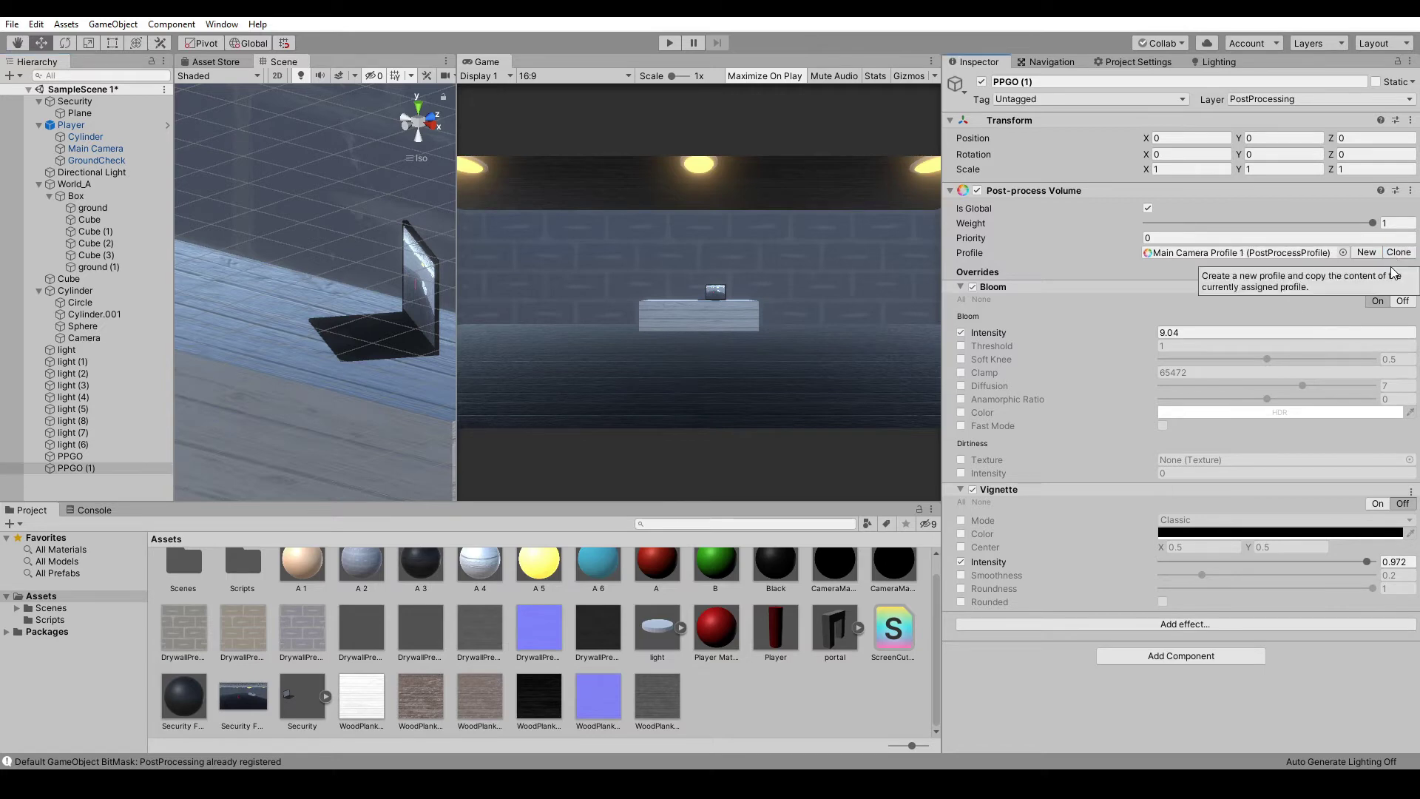
pyautogui.click(1410, 290)
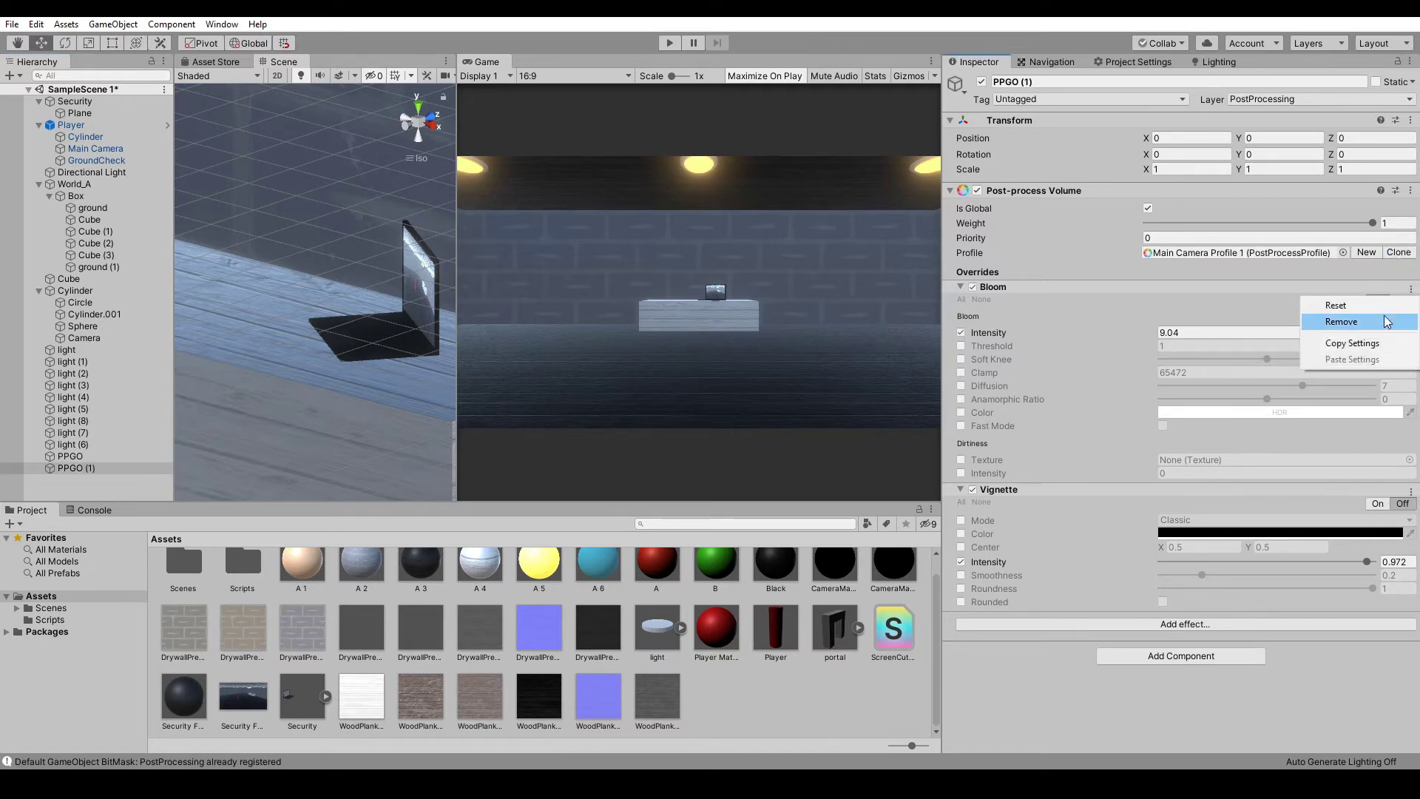
pyautogui.click(1411, 491)
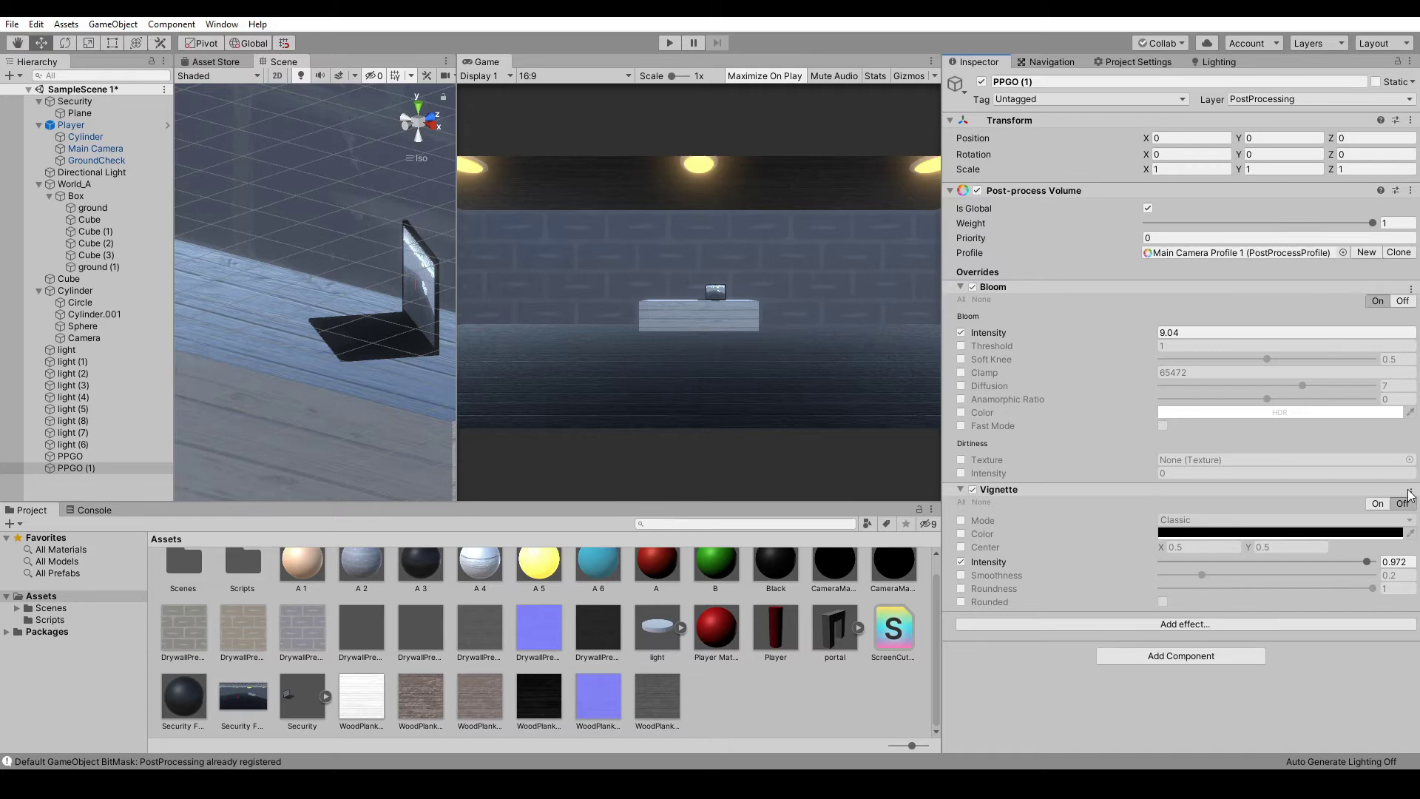
pyautogui.click(1411, 492)
pyautogui.click(1341, 523)
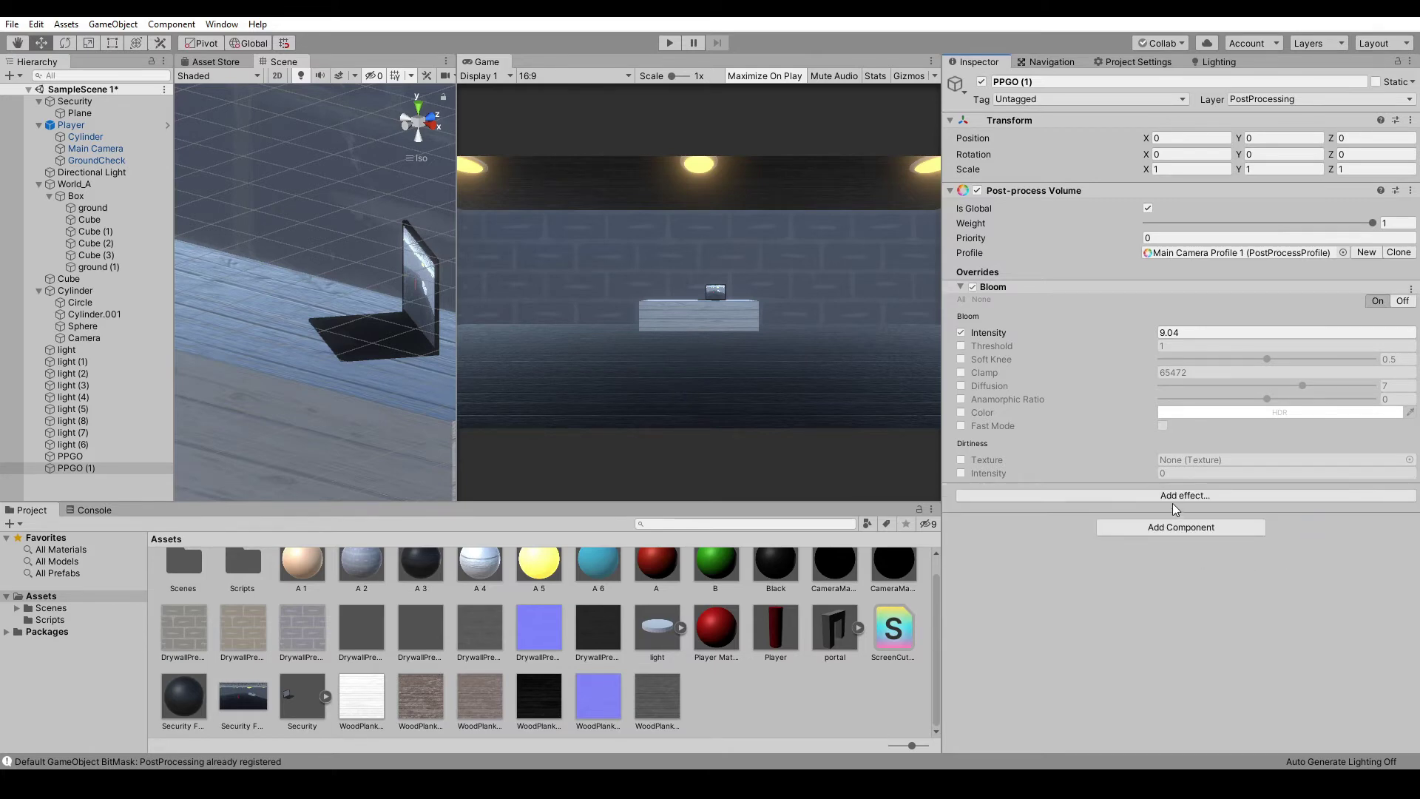
pyautogui.click(1175, 499)
pyautogui.moveTo(1227, 498)
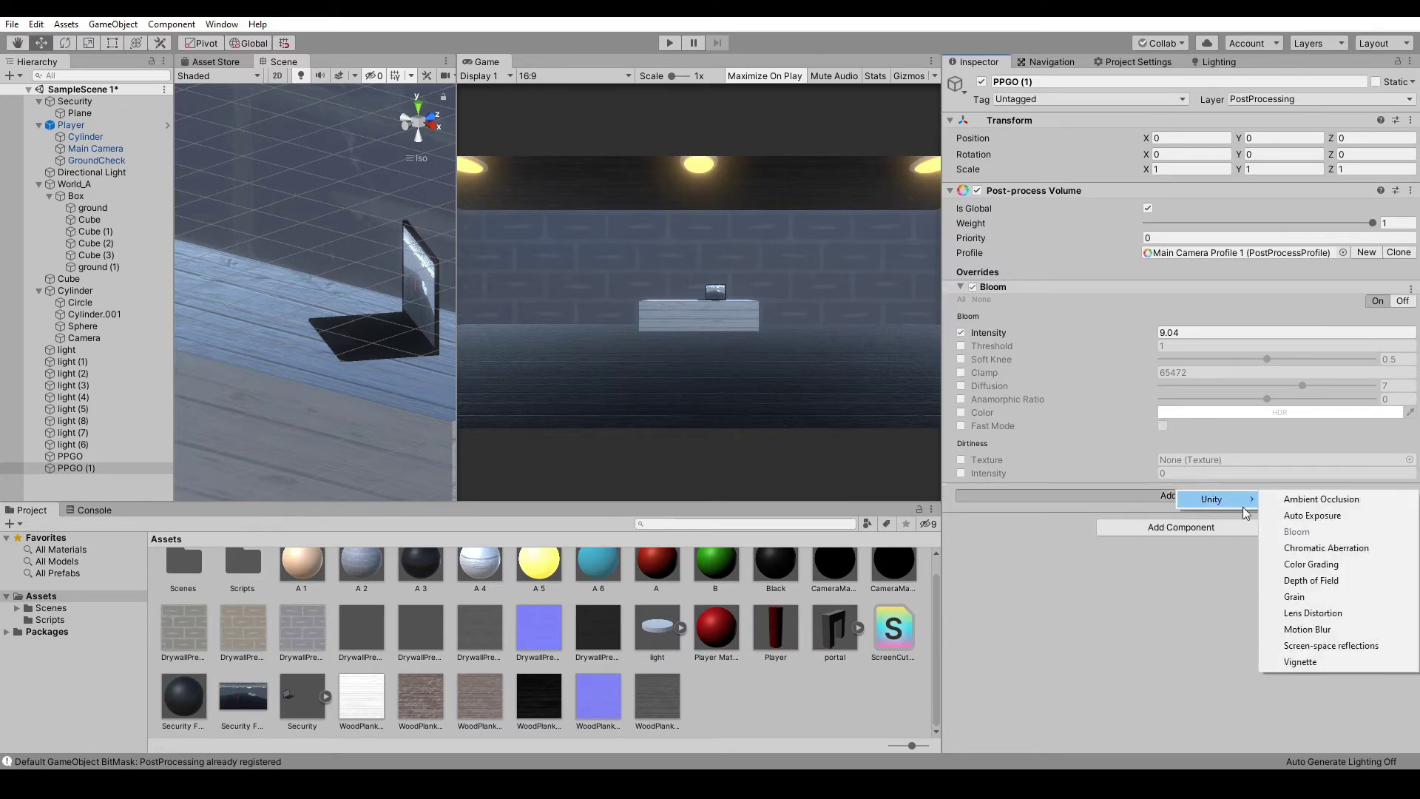
pyautogui.click(1293, 597)
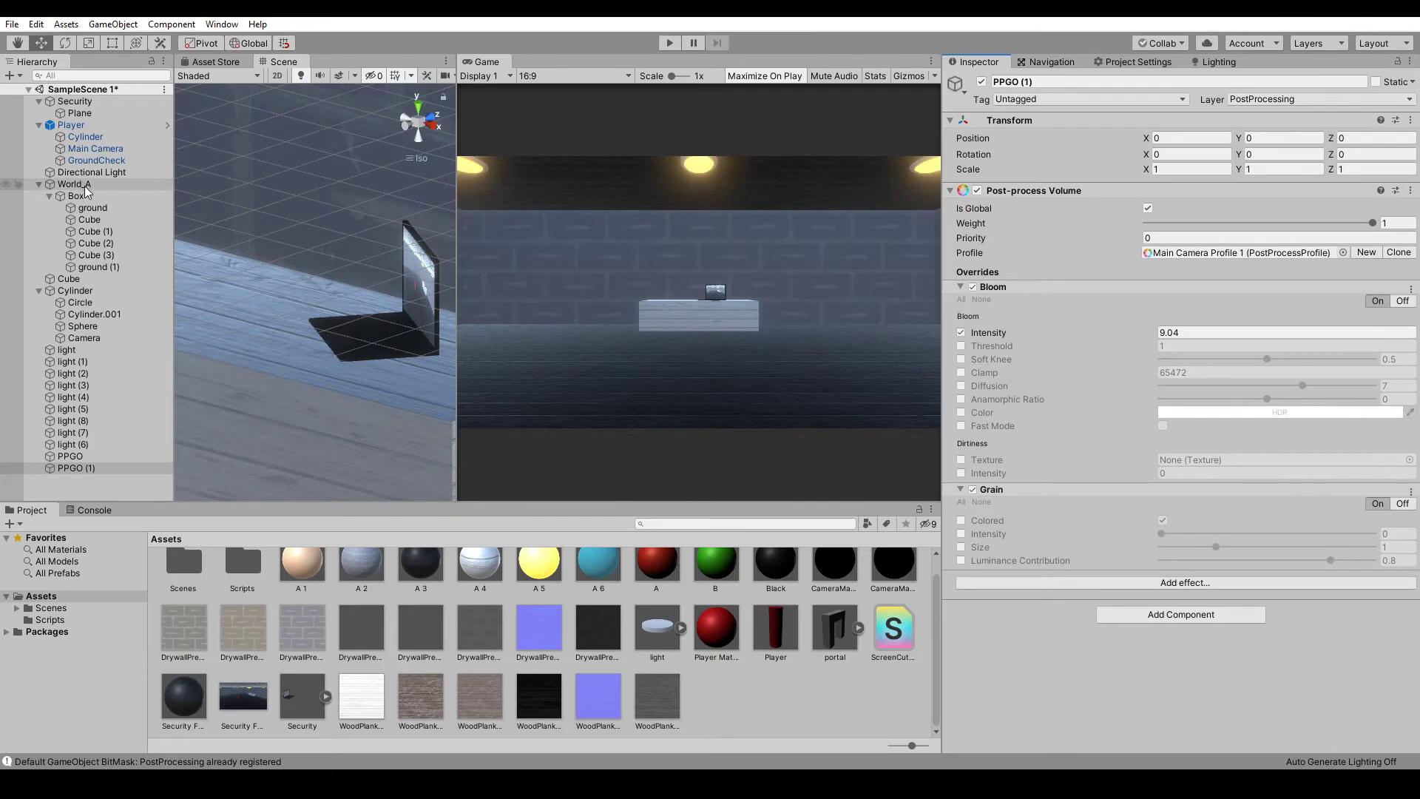
# Step: Move PPGO (1) to the PostProcessing2 layer and bring up Add Component on the security Camera
pyautogui.click(1255, 102)
pyautogui.click(1290, 244)
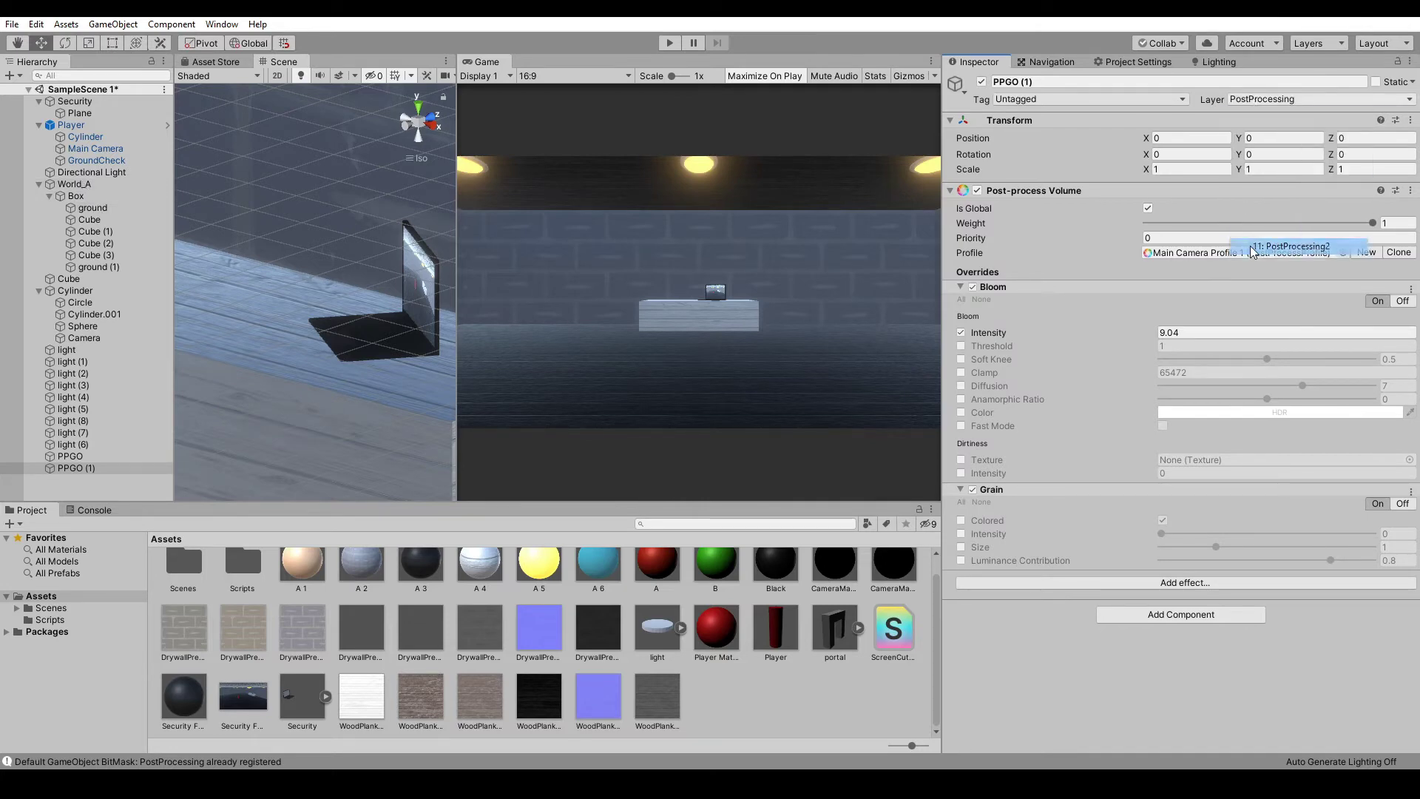
pyautogui.click(72, 339)
pyautogui.click(1183, 551)
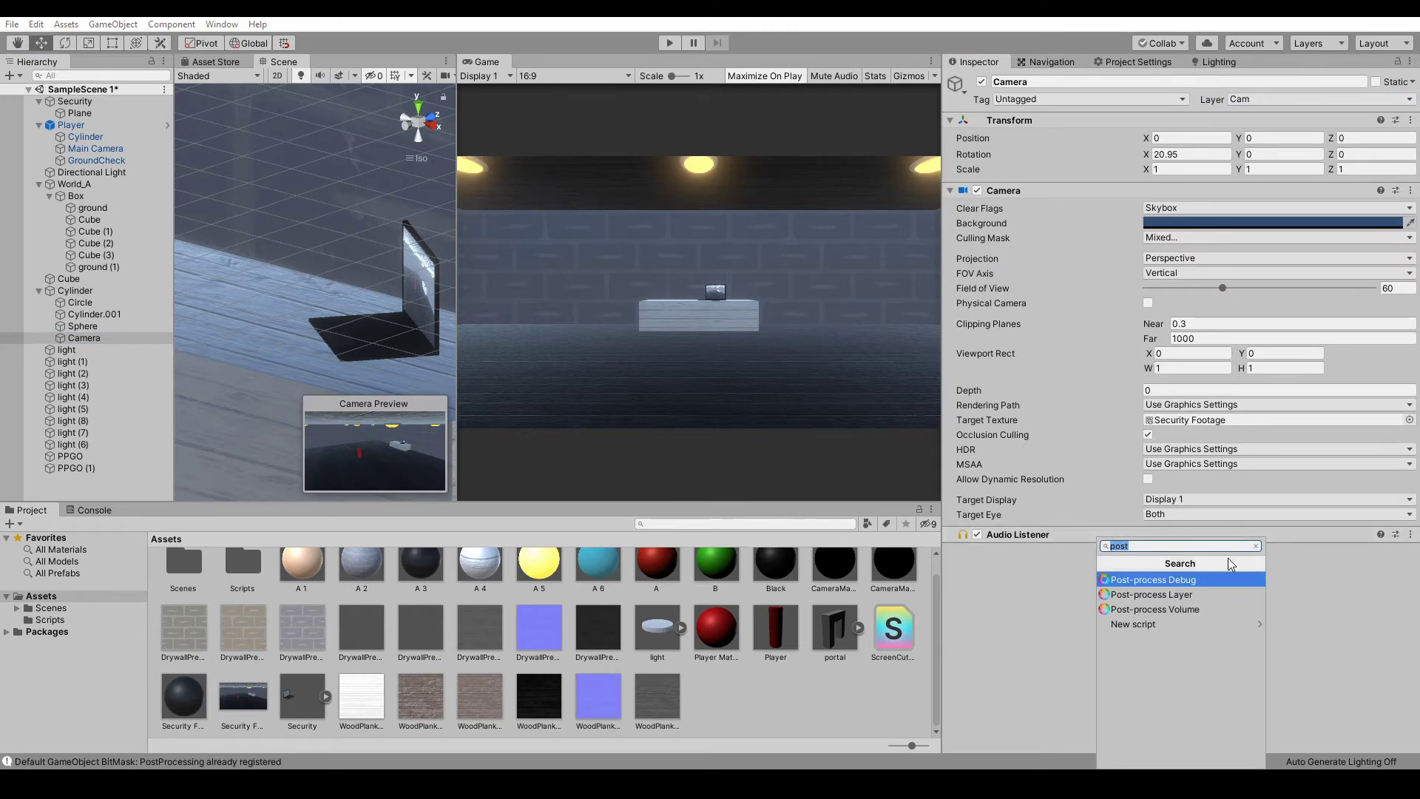
# Step: Give the security Camera a Post-process Layer targeting PostProcessing2
pyautogui.click(1183, 594)
pyautogui.scroll(-2, 1294, 605)
pyautogui.click(1272, 571)
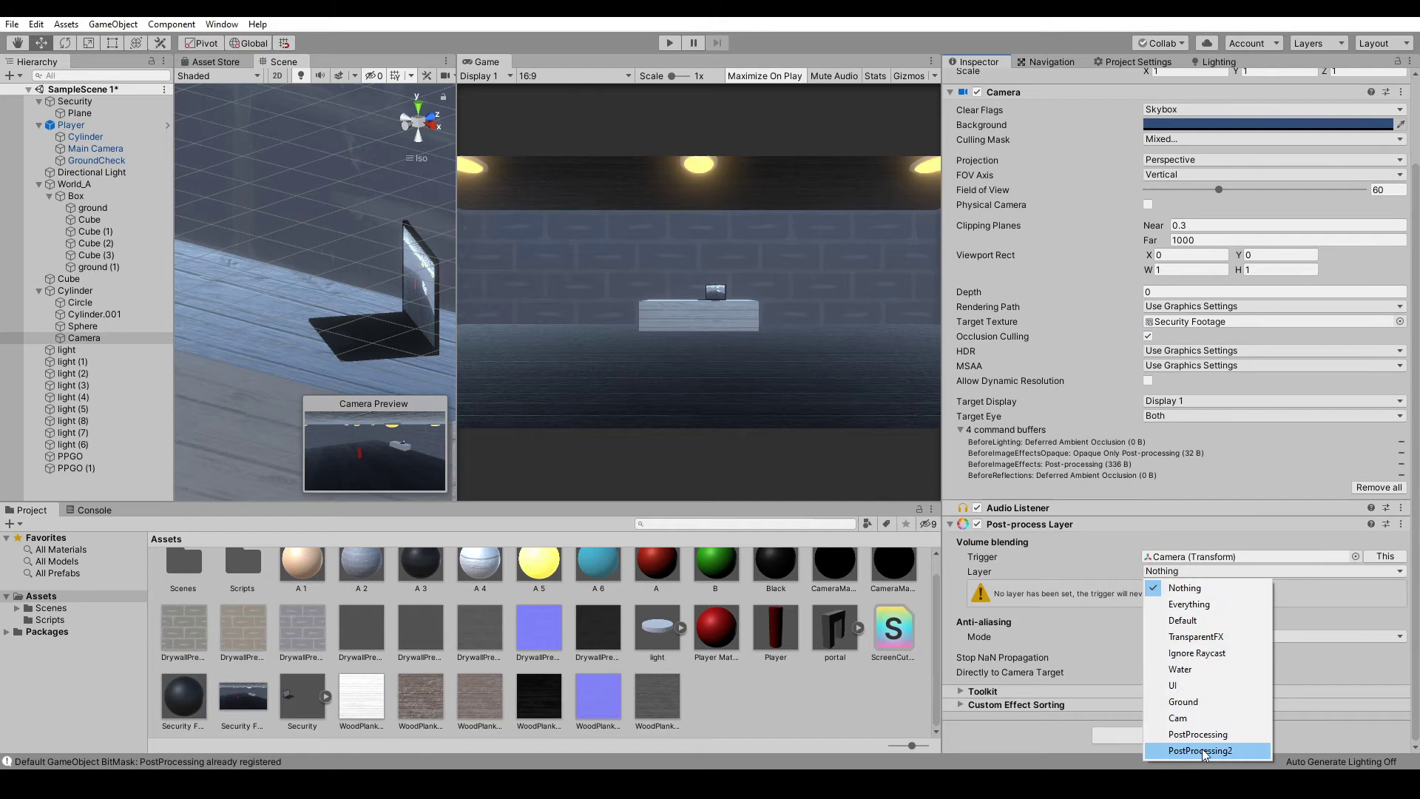
pyautogui.click(1202, 749)
# Step: Set PPGO (1)'s Grain to colored with size 3
pyautogui.click(77, 467)
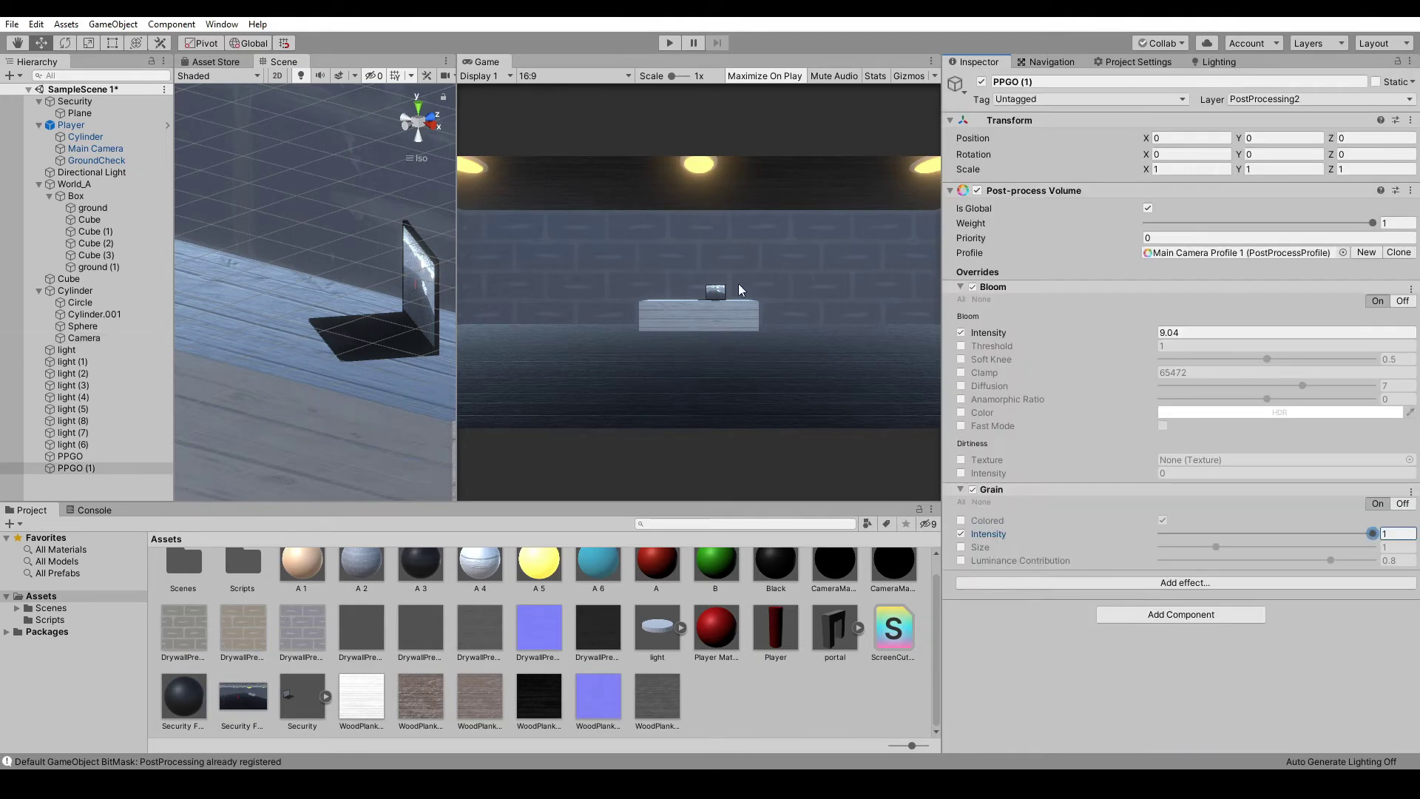
pyautogui.moveTo(355, 296); pyautogui.dragTo(296, 286, button='middle')
pyautogui.keyDown('alt'); pyautogui.moveTo(297, 286); pyautogui.dragTo(465, 346); pyautogui.keyUp('alt')
pyautogui.scroll(3, 360, 343)
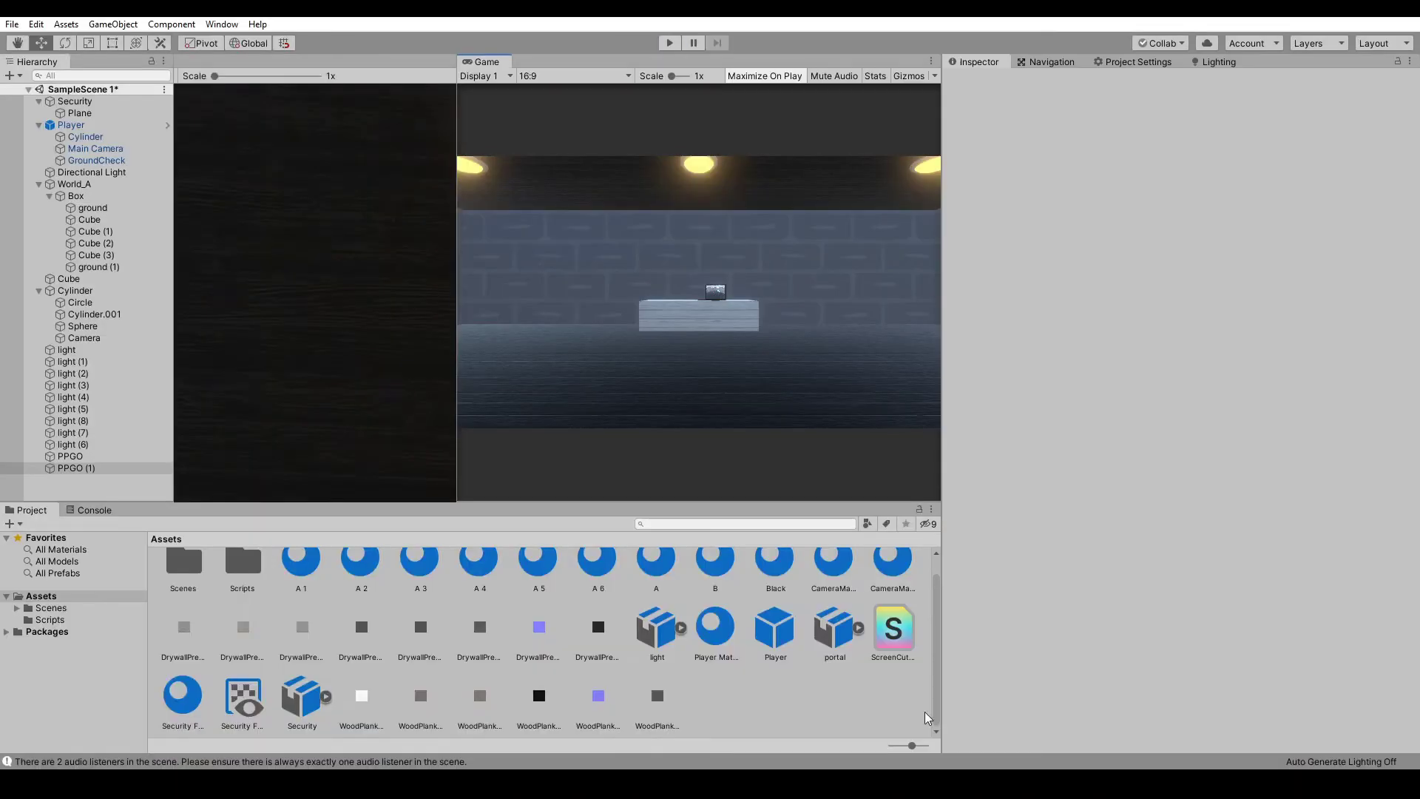
pyautogui.click(960, 546)
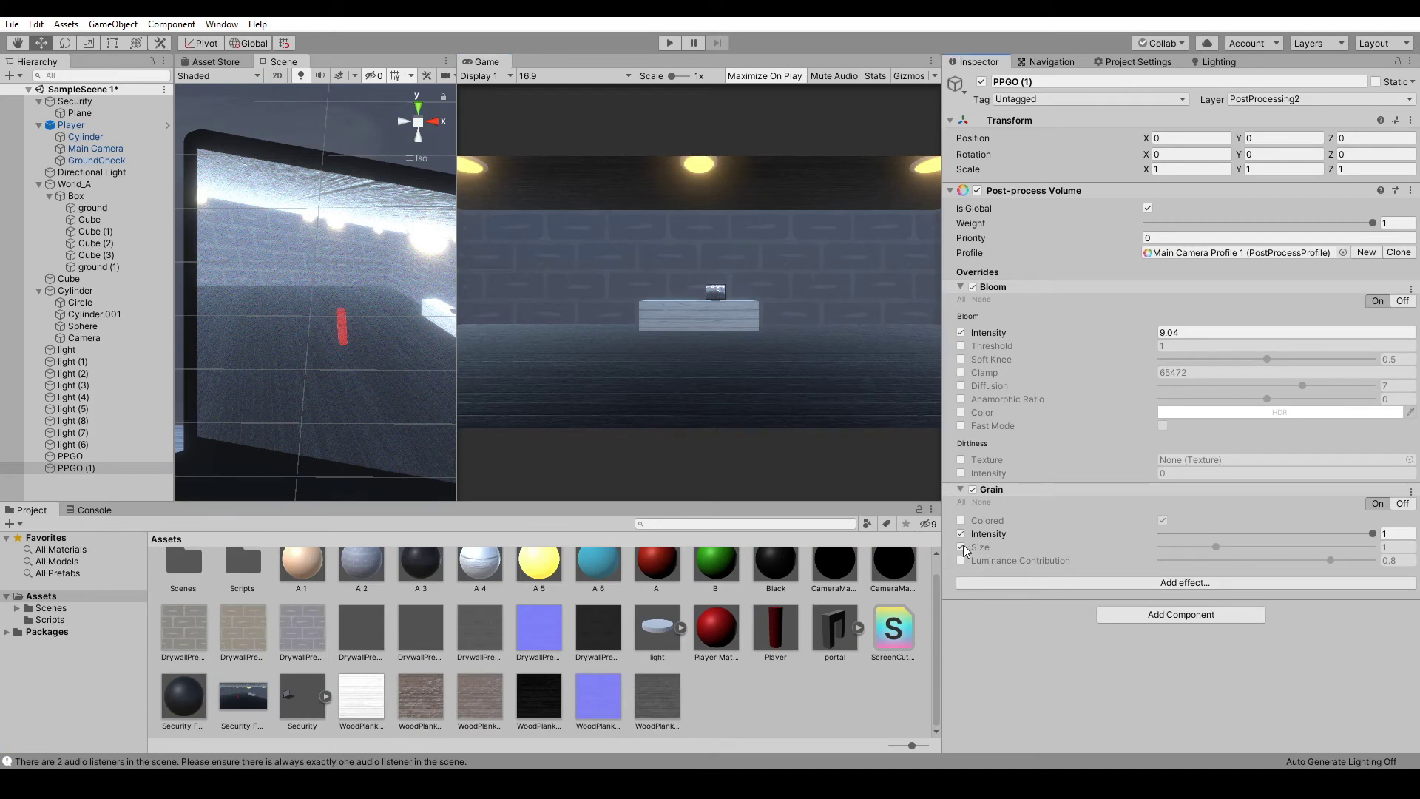
pyautogui.moveTo(1221, 551); pyautogui.dragTo(1372, 546)
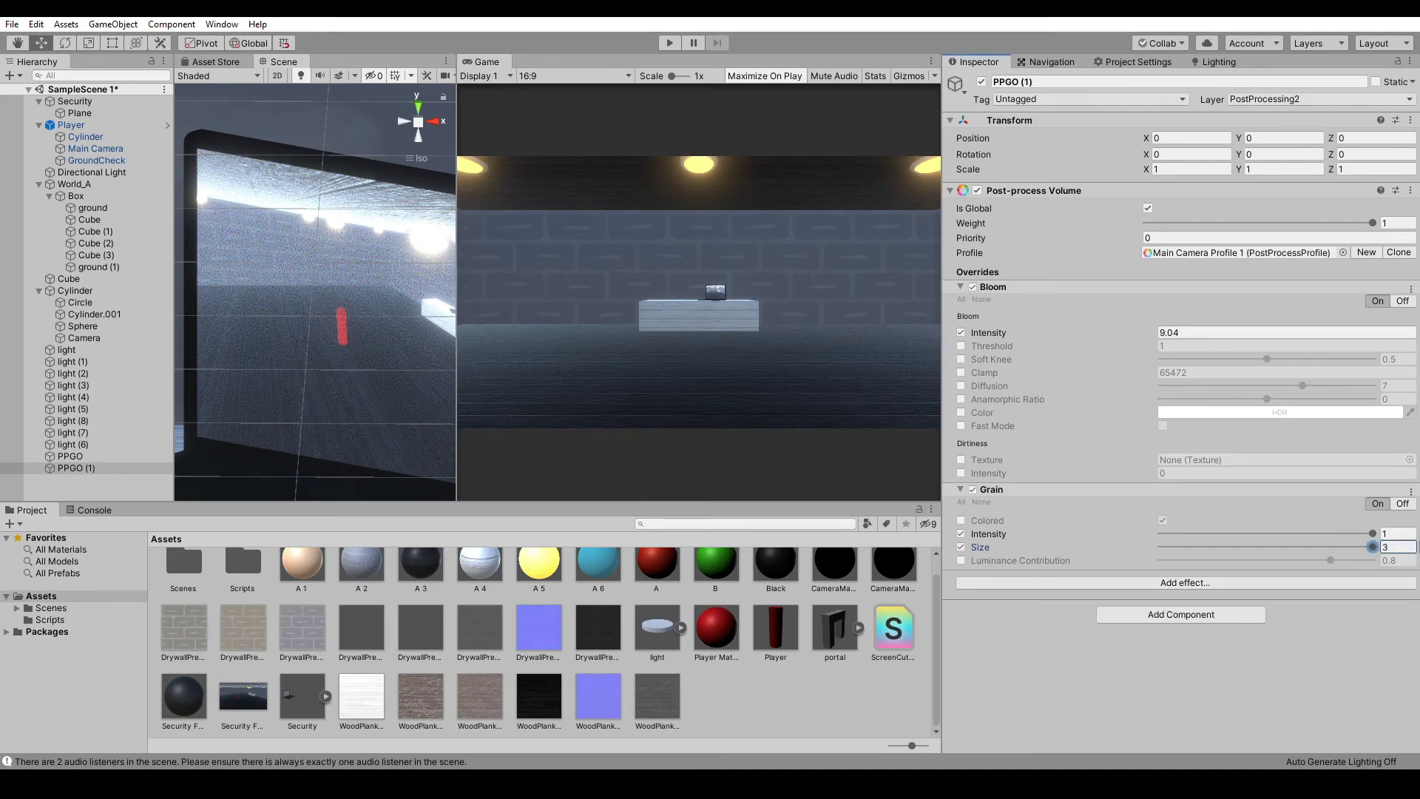
pyautogui.click(960, 520)
pyautogui.click(1181, 614)
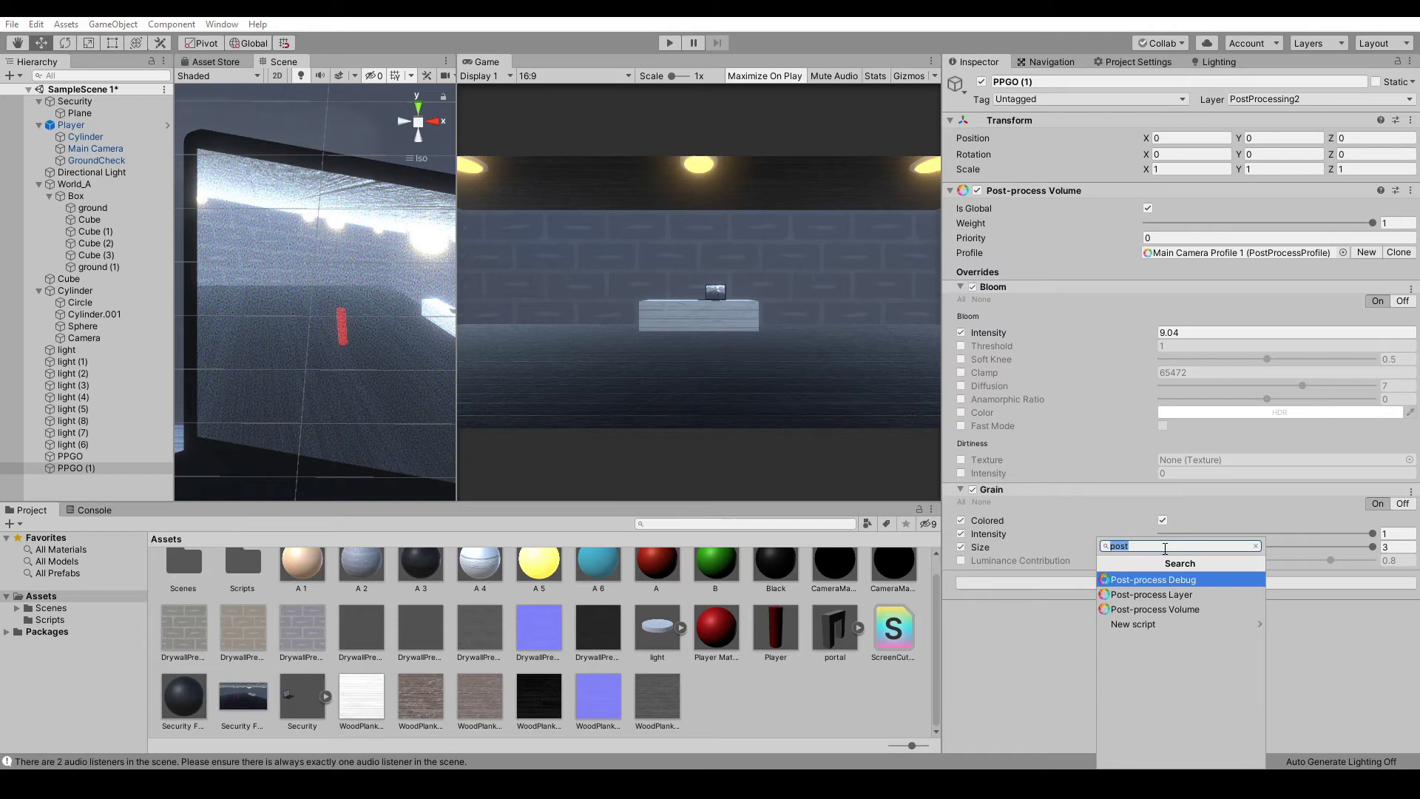
pyautogui.click(996, 556)
# Step: Add Chromatic Aberration with intensity 0.357 to the profile
pyautogui.click(1006, 583)
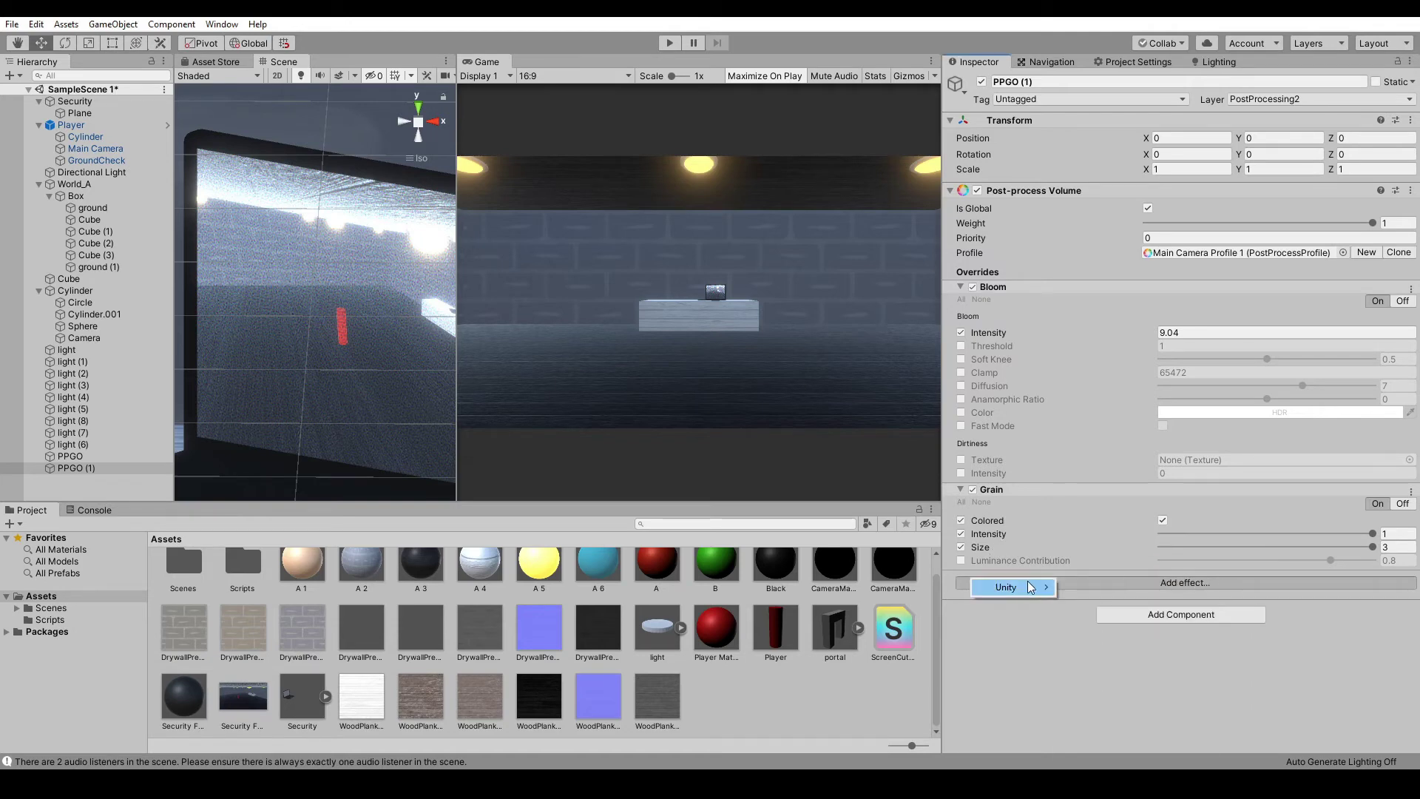
pyautogui.moveTo(1032, 588)
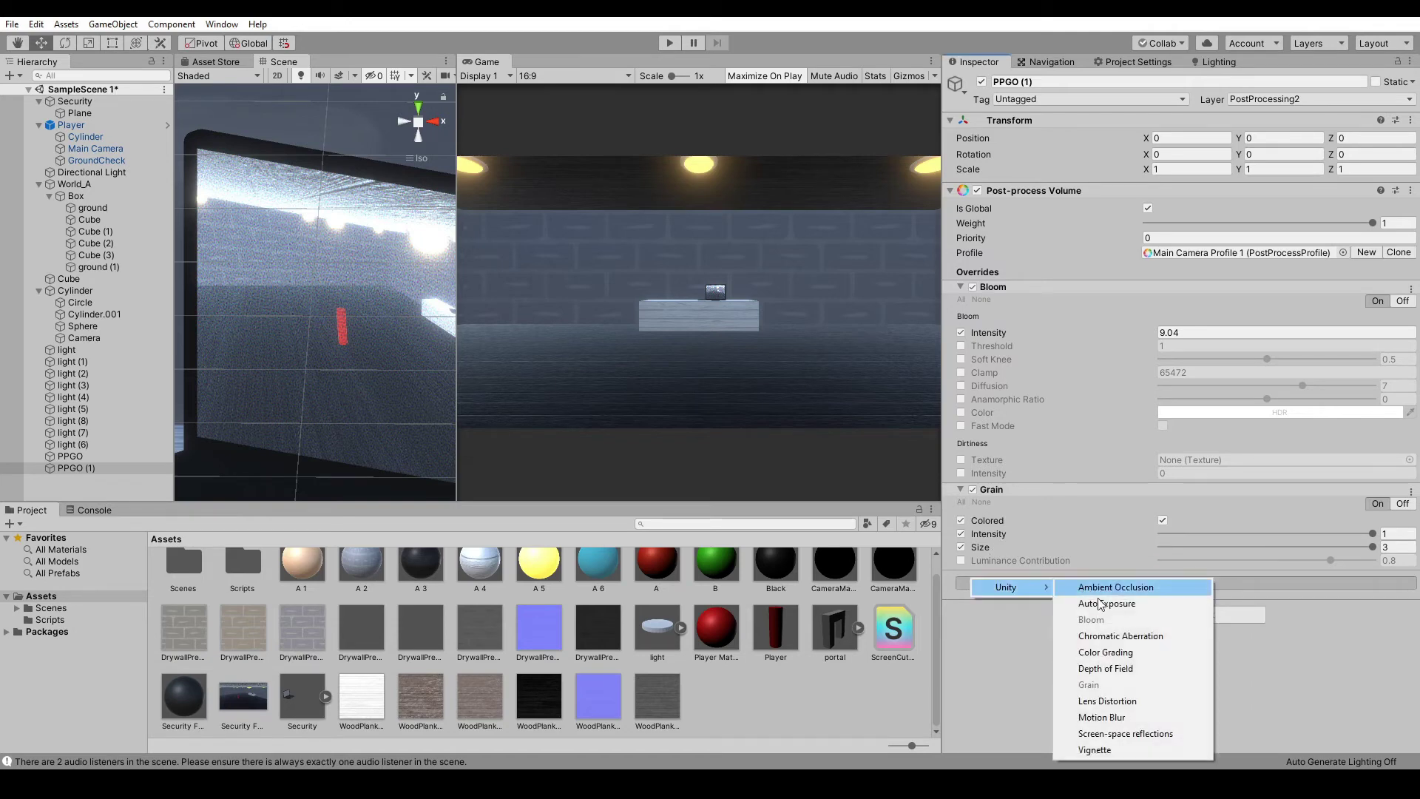
pyautogui.click(1120, 635)
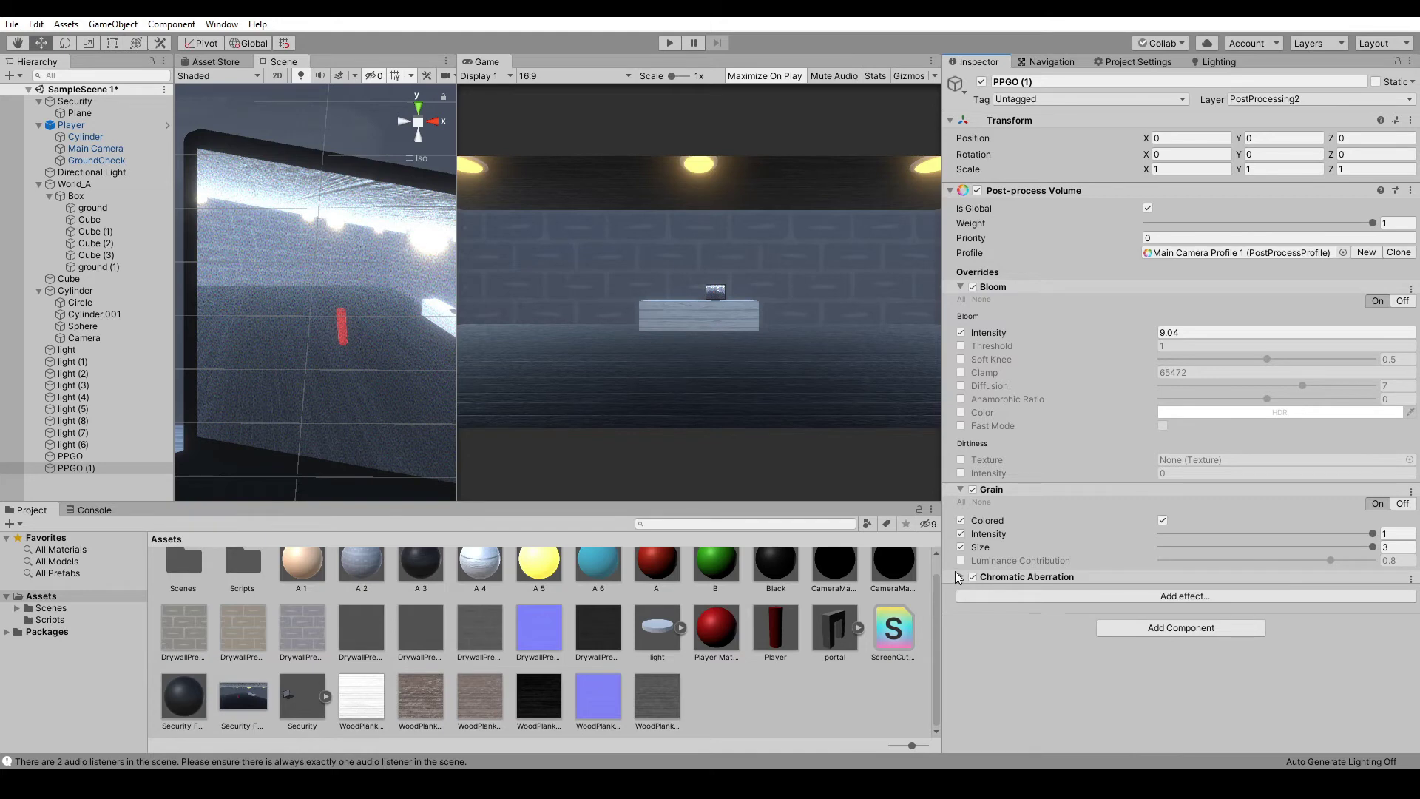
pyautogui.click(961, 577)
pyautogui.click(1238, 622)
# Step: Add Color Grading with saturation -51 and contrast -16.9, then preview in play mode
pyautogui.click(1143, 656)
pyautogui.moveTo(1177, 670)
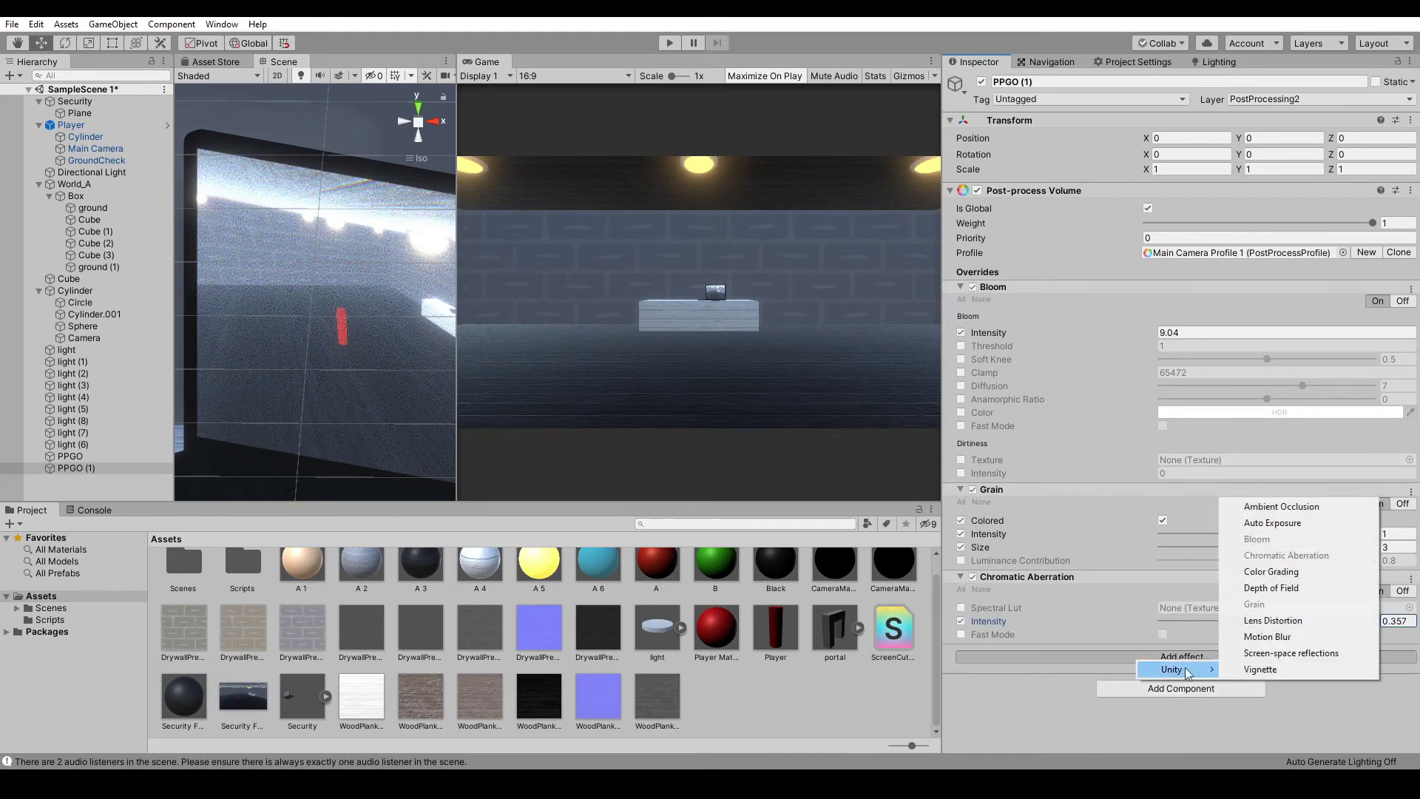
pyautogui.click(1270, 572)
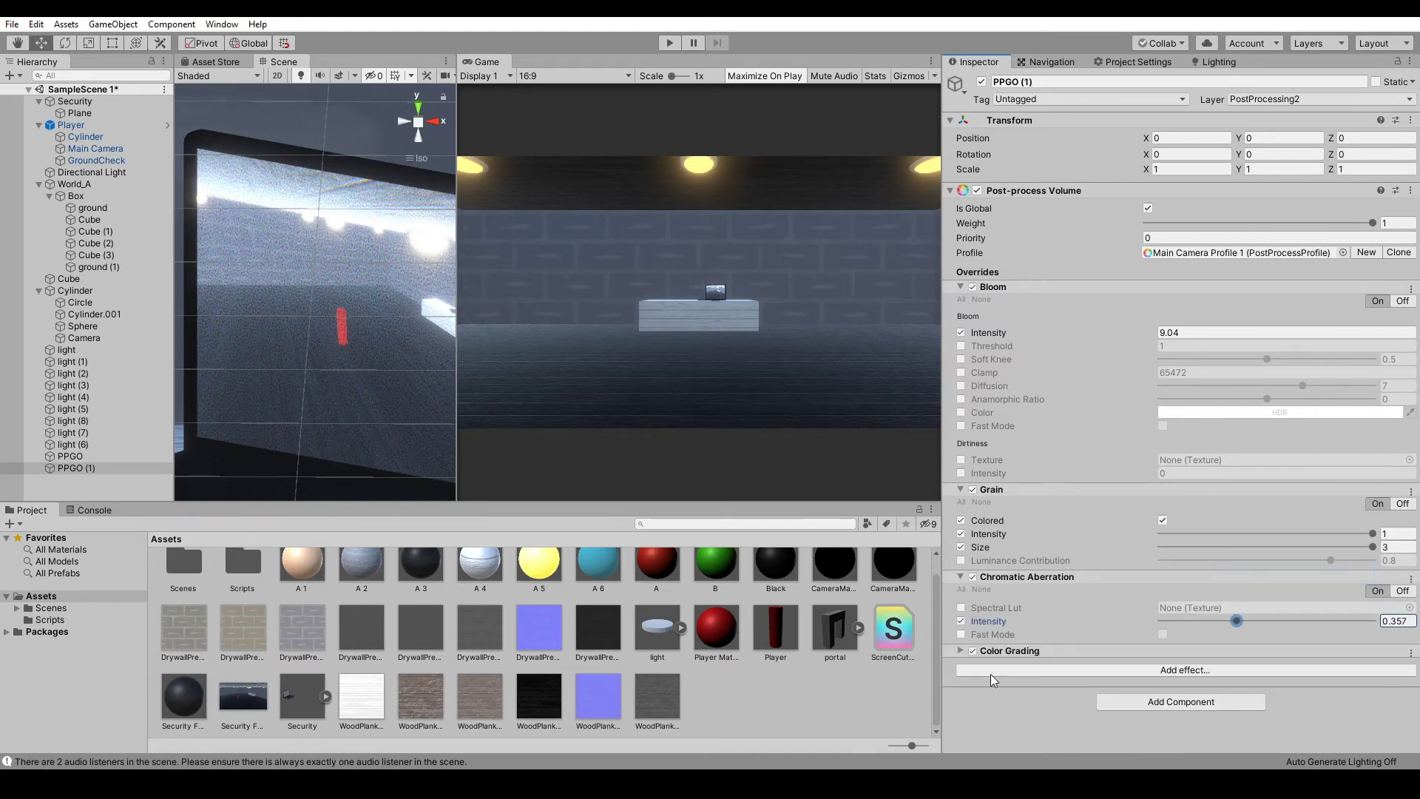
pyautogui.click(961, 651)
pyautogui.scroll(-10, 1049, 636)
pyautogui.scroll(4, 1041, 346)
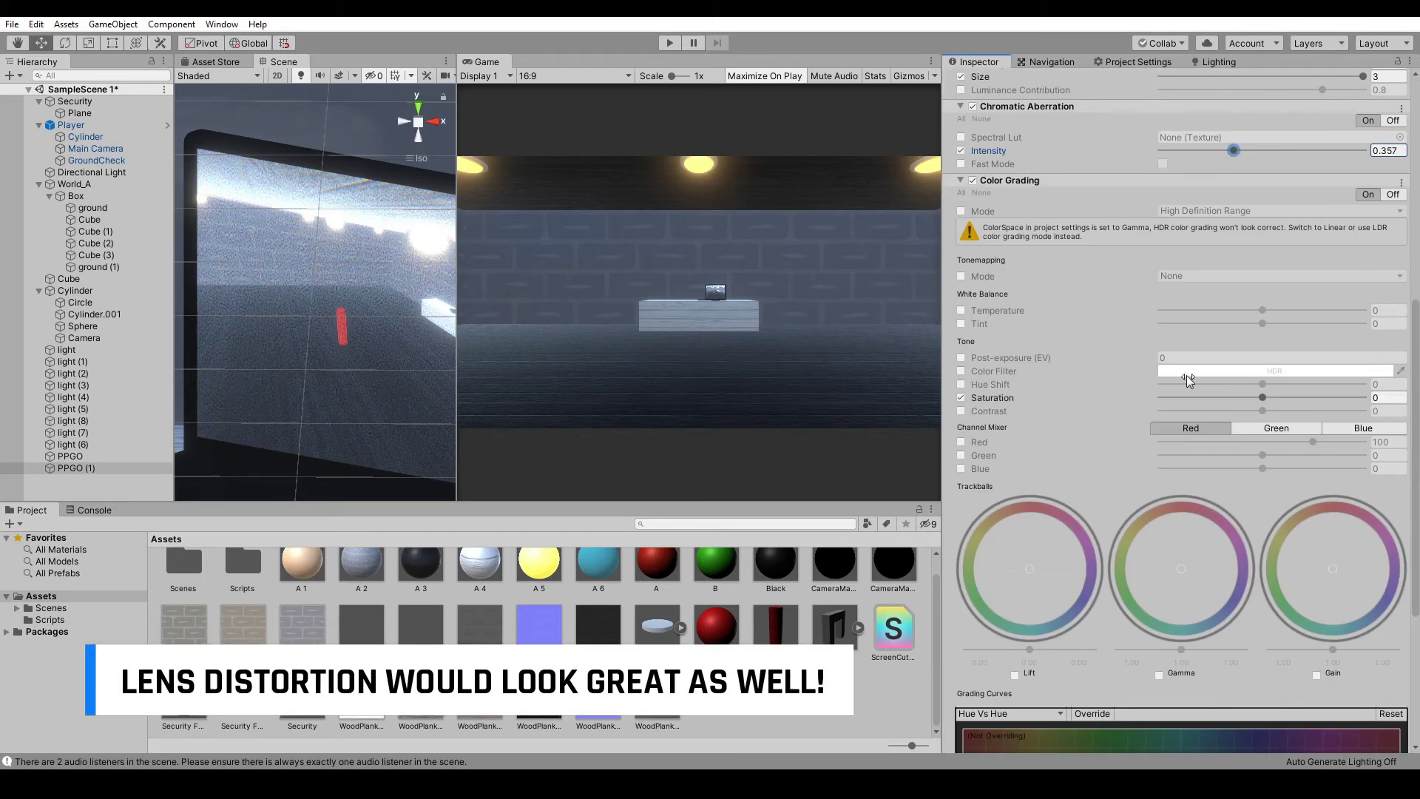
pyautogui.hotkey('ctrl', 'p')
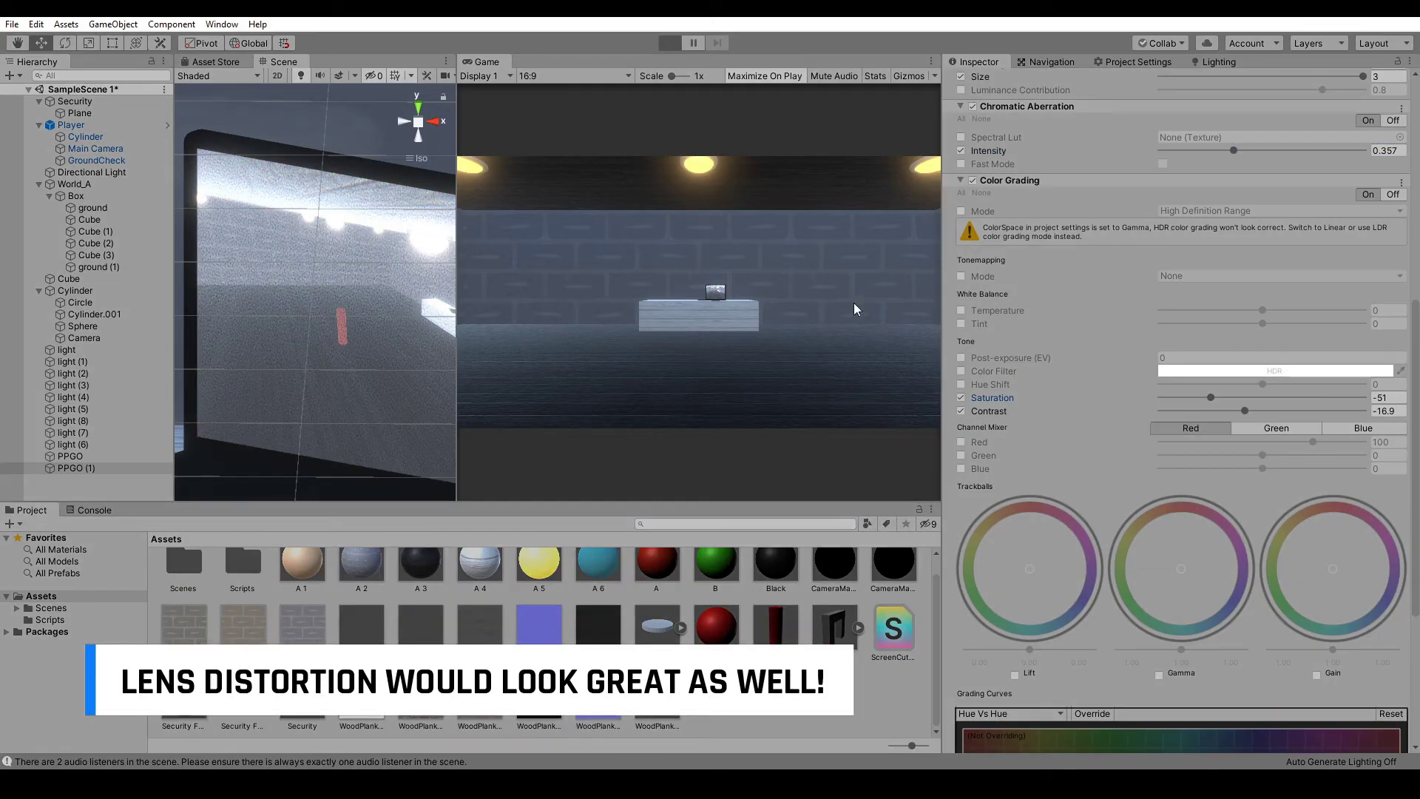